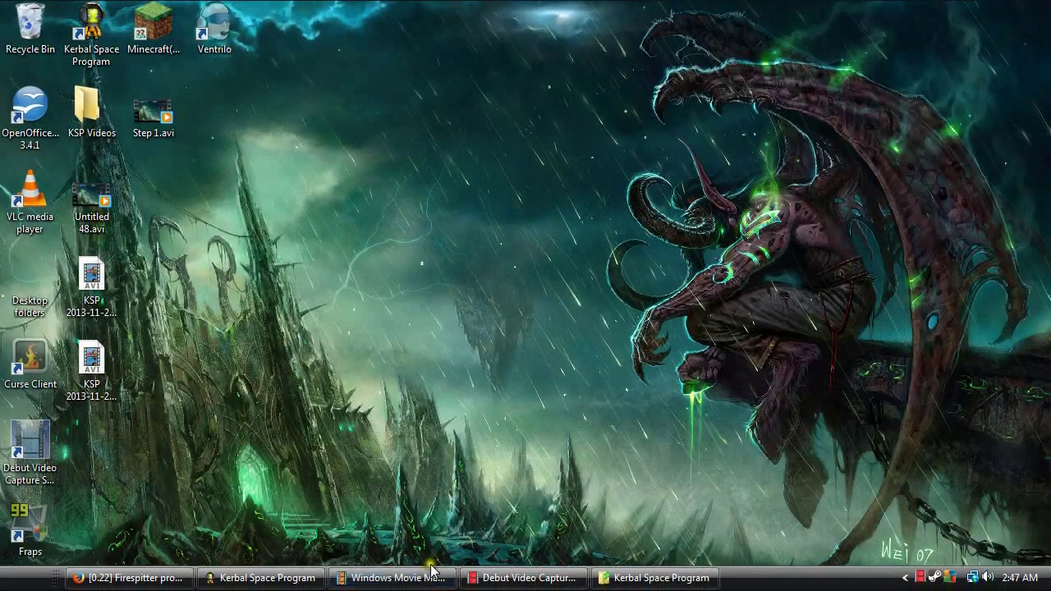
- Restore Firefox, close the Magic Smoke plugin tab and look over the MechJeb 2.1 page
click(132, 578)
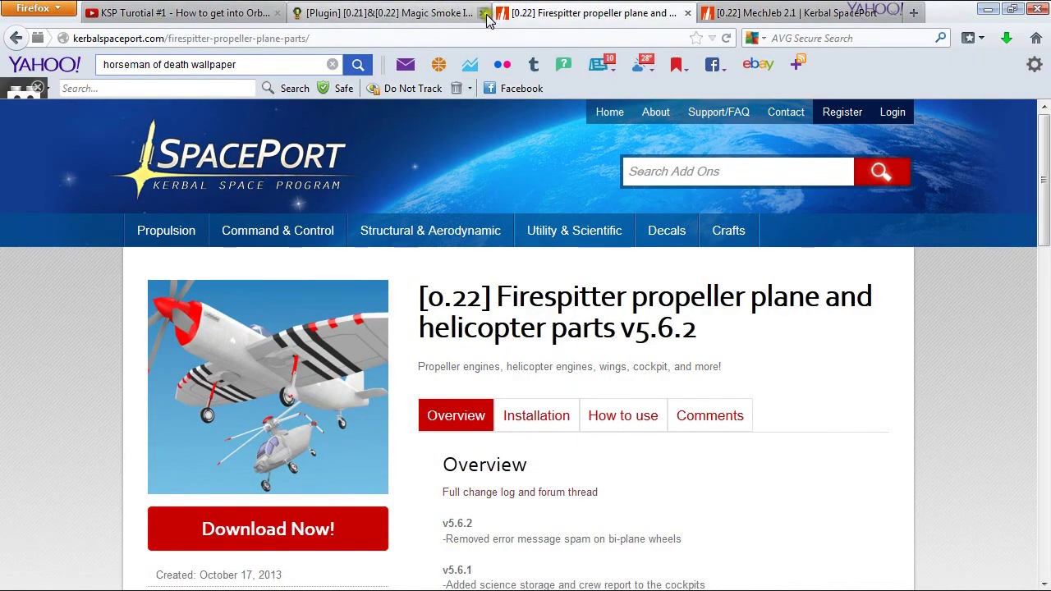
click(481, 13)
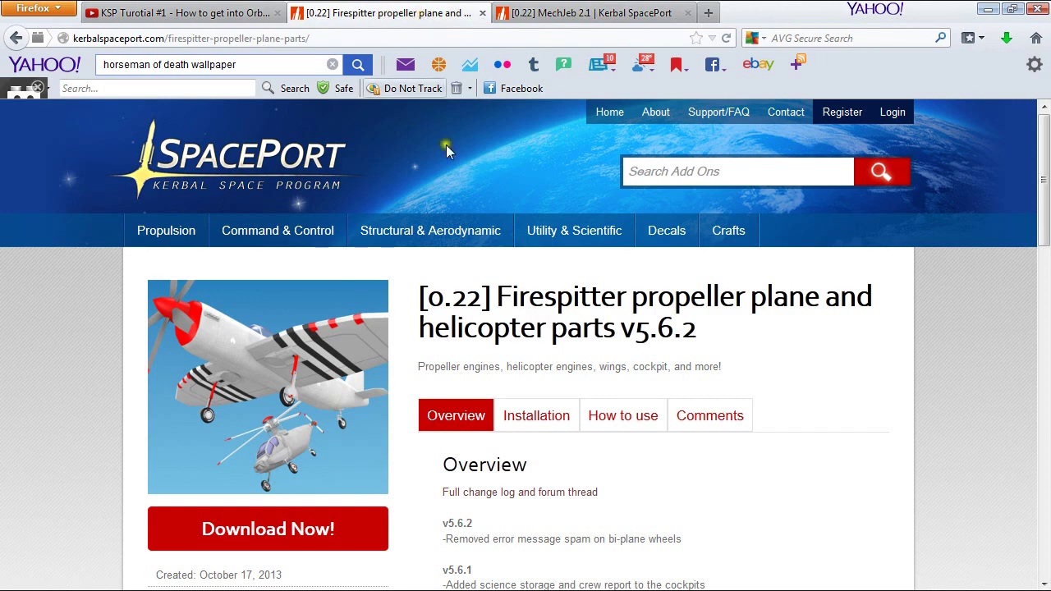
scroll(577, 375, down, 2)
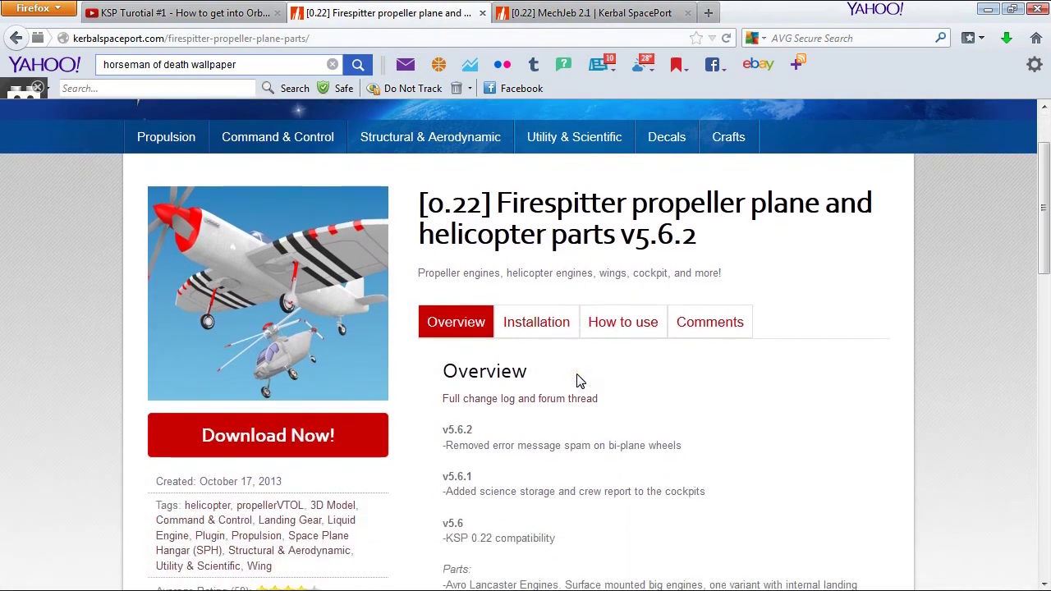
scroll(577, 380, up, 2)
click(527, 12)
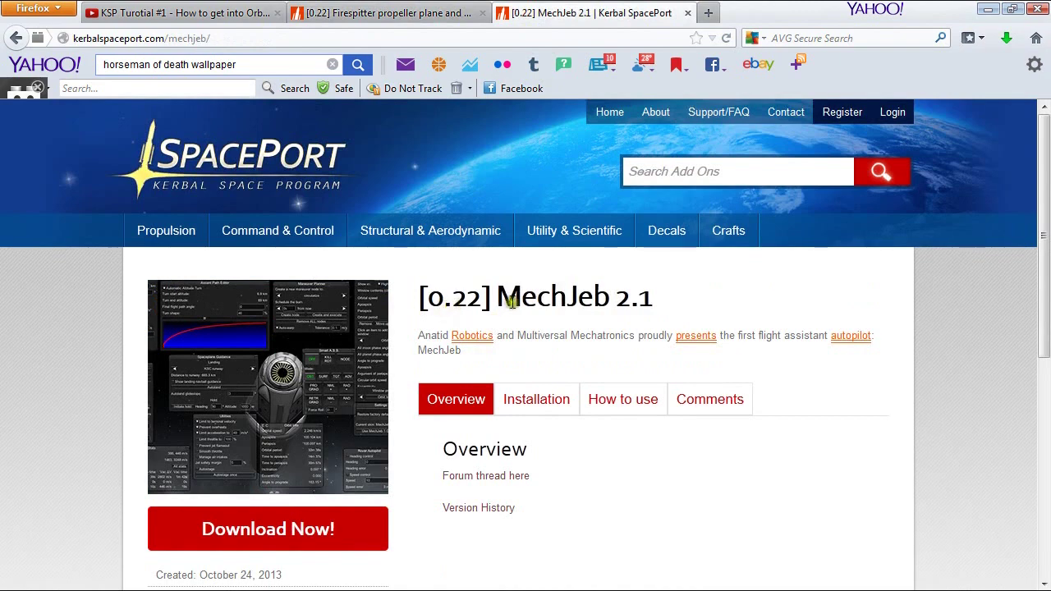
- Start downloading FirespitterPre2.zip (31.3 MB) from the Firespitter page, opening with WinRAR
click(464, 11)
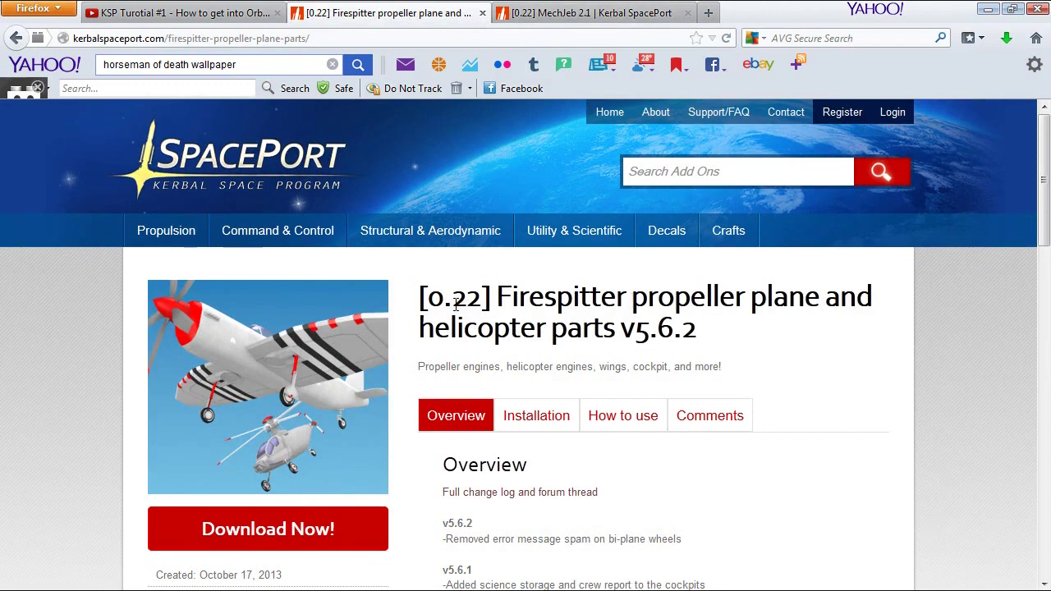
scroll(459, 382, down, 5)
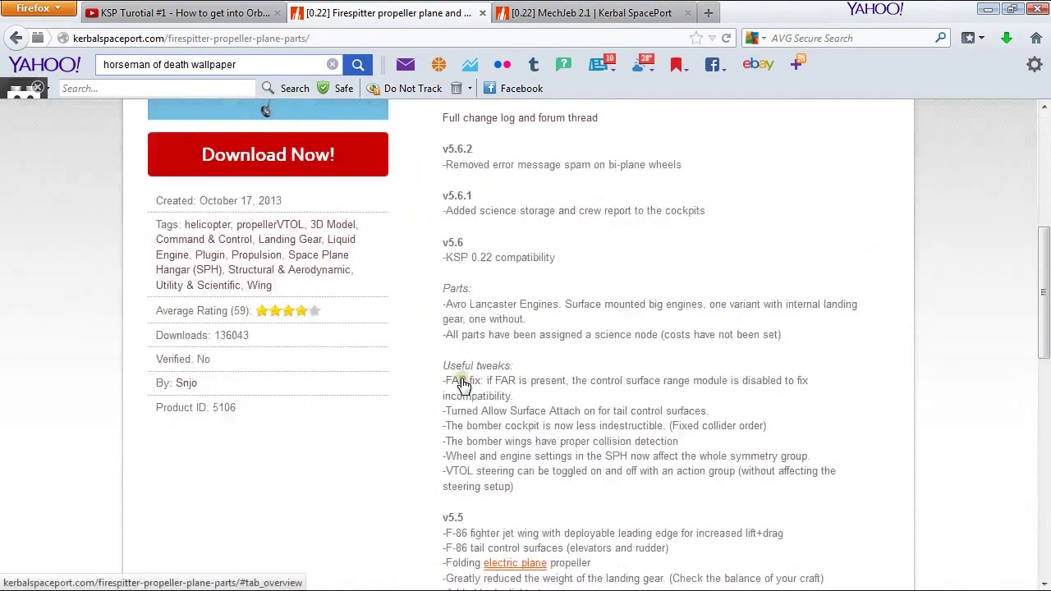
scroll(304, 285, up, 2)
click(283, 261)
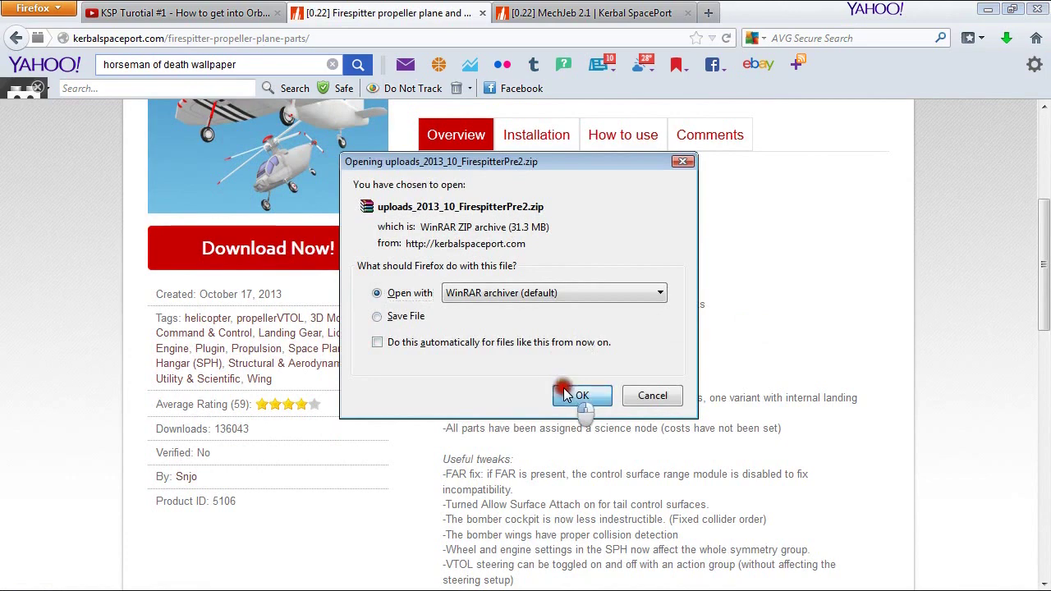
- Open the Firespitter zip in WinRAR, dismiss the licence reminder and browse into GameData
click(568, 396)
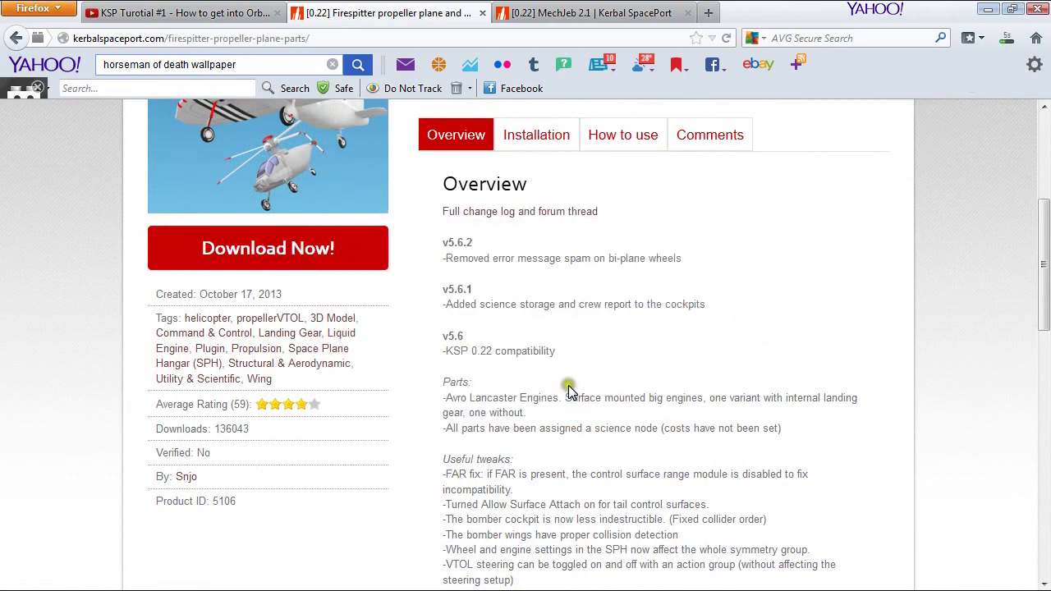
mouse_move(573, 586)
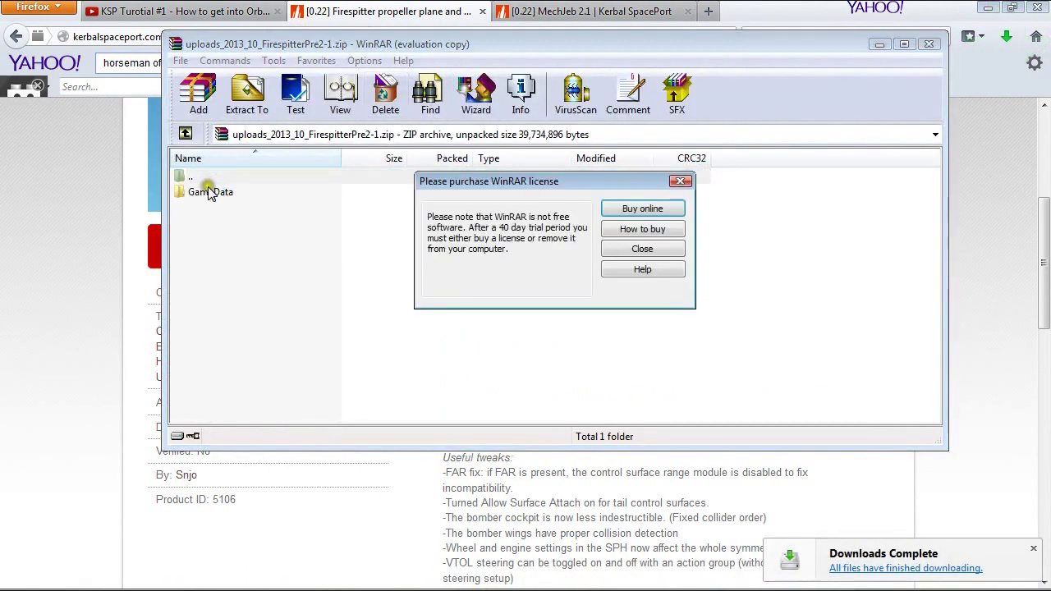
click(682, 182)
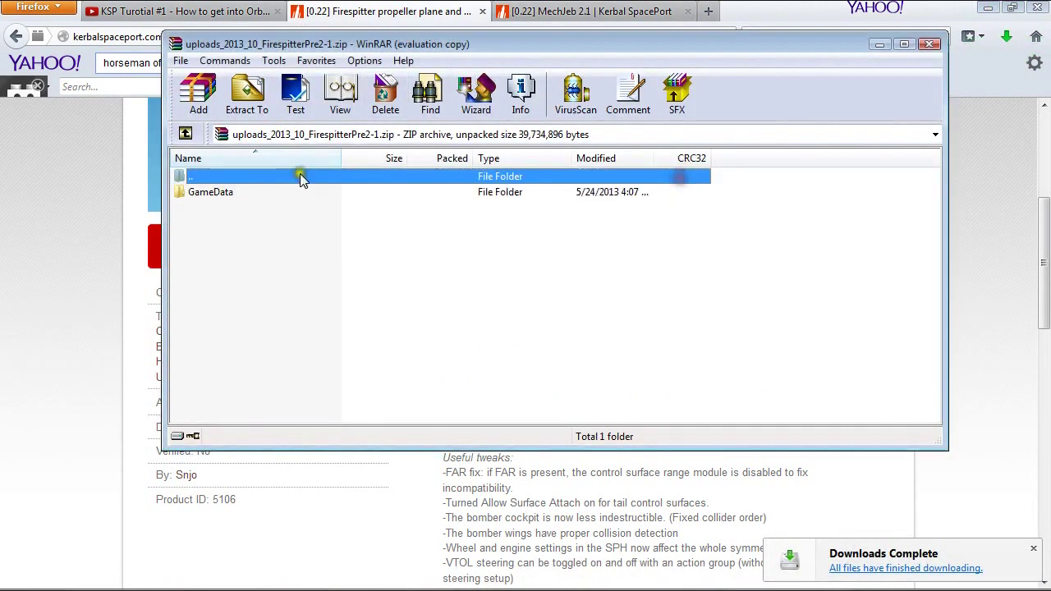
double_click(199, 191)
drag(210, 43, 680, 90)
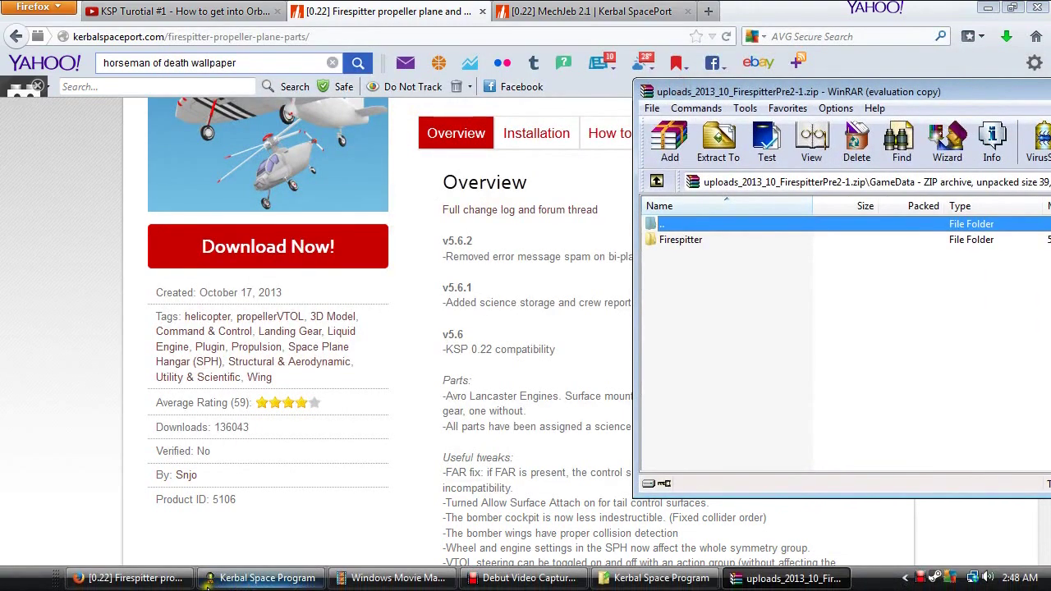
click(661, 578)
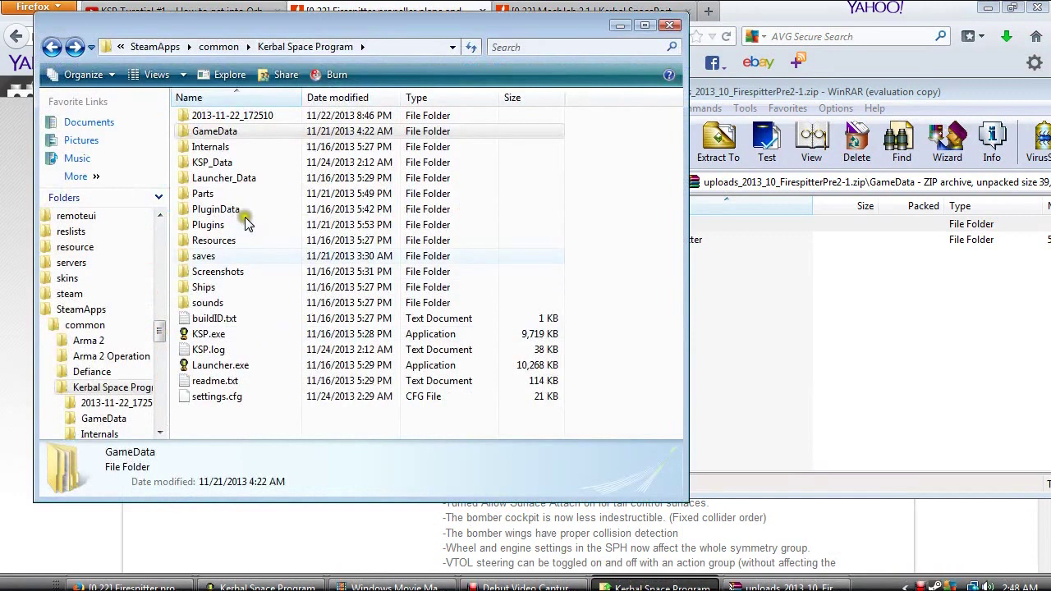
- Open the game's GameData folder and drag the Firespitter folder into it from WinRAR
click(774, 276)
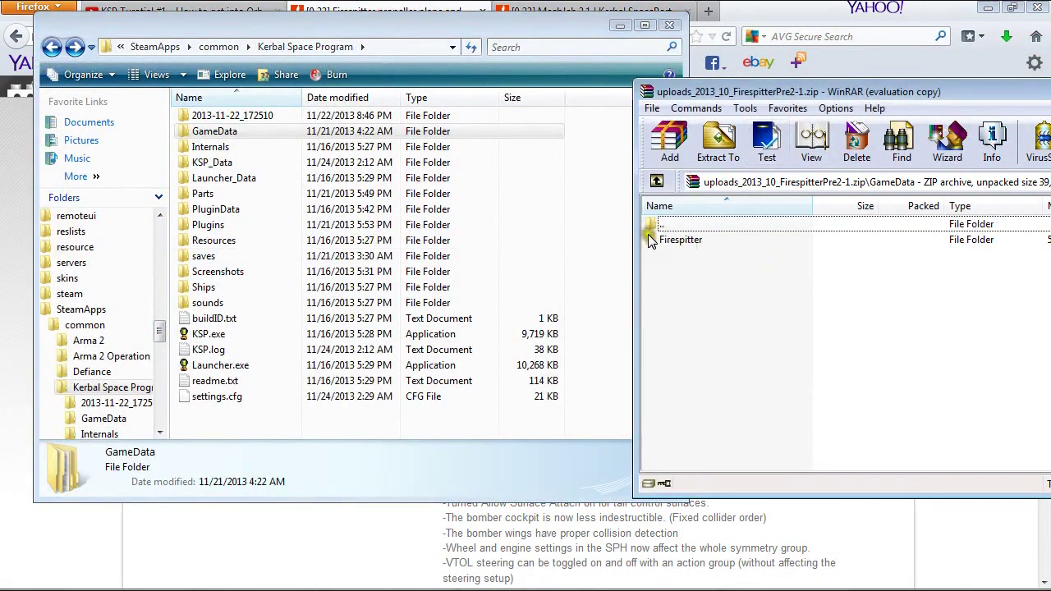
double_click(207, 131)
click(798, 341)
drag(689, 240, 757, 328)
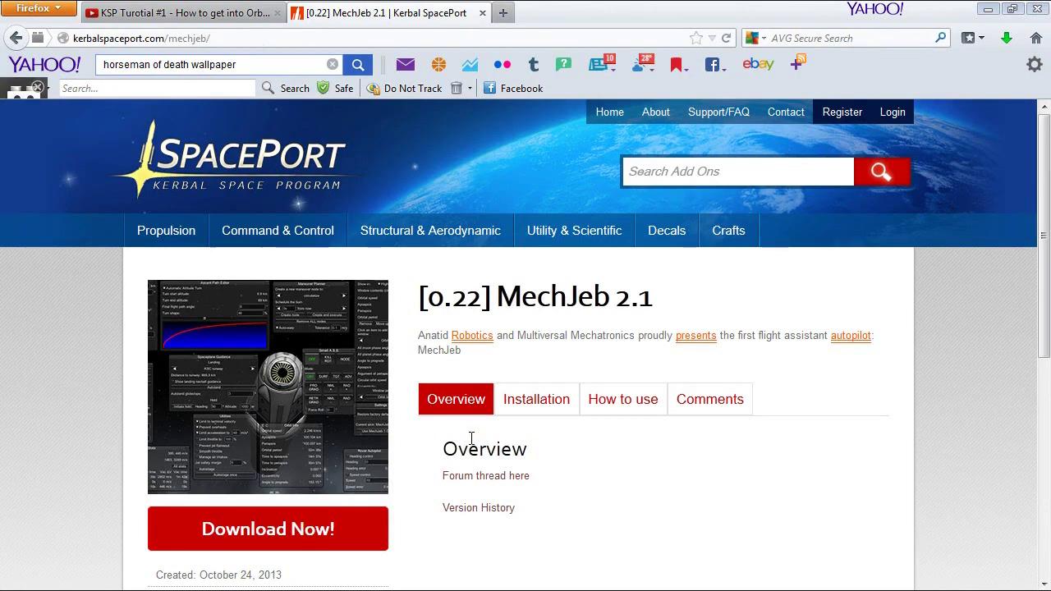
- Download the MechJeb 2.1 zip, open it in WinRAR and enter its MechJeb2 folder
click(220, 546)
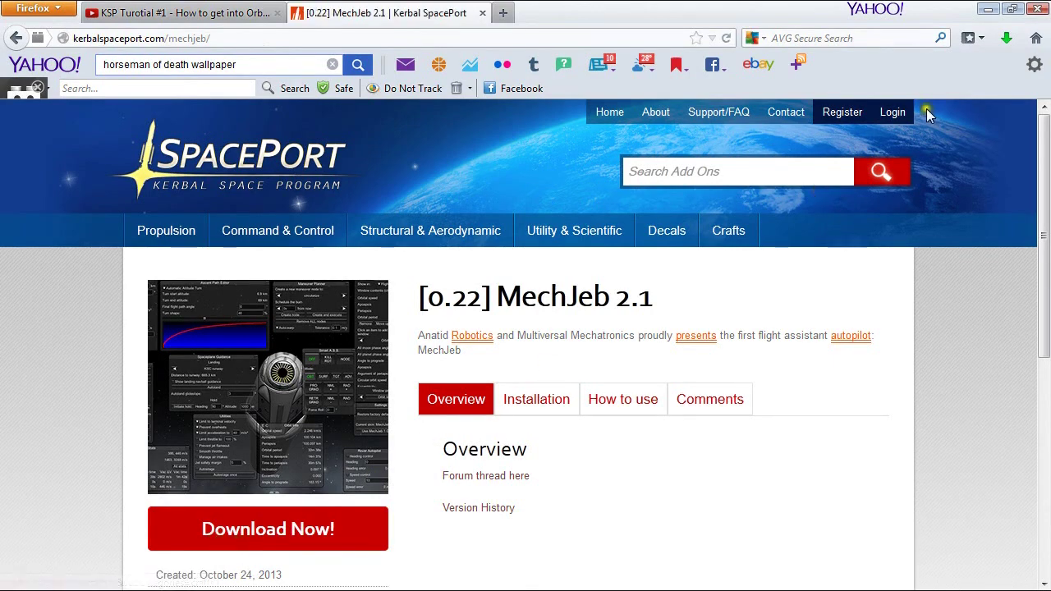
click(602, 400)
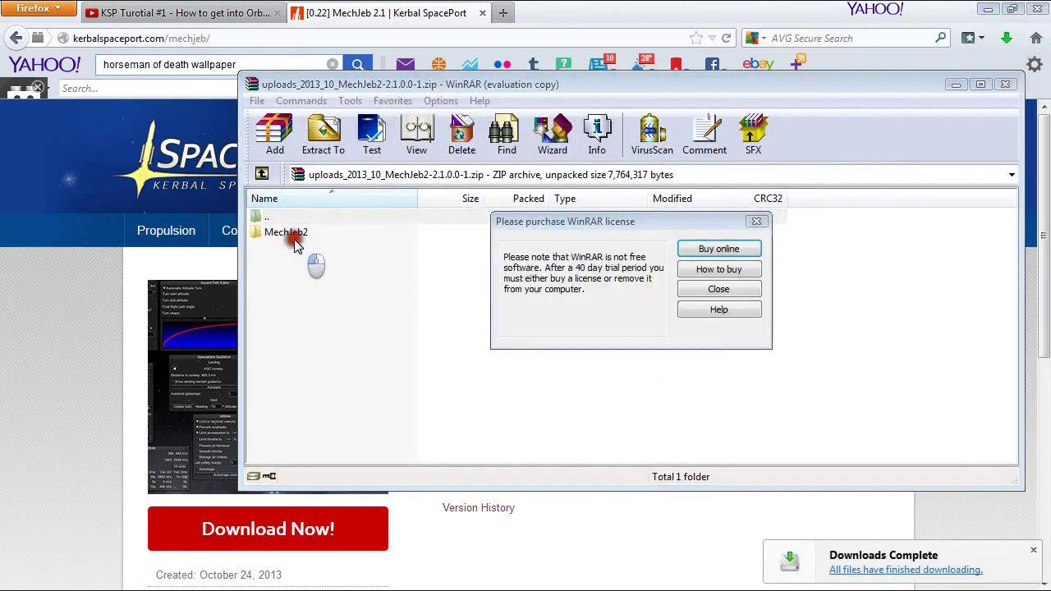
click(754, 223)
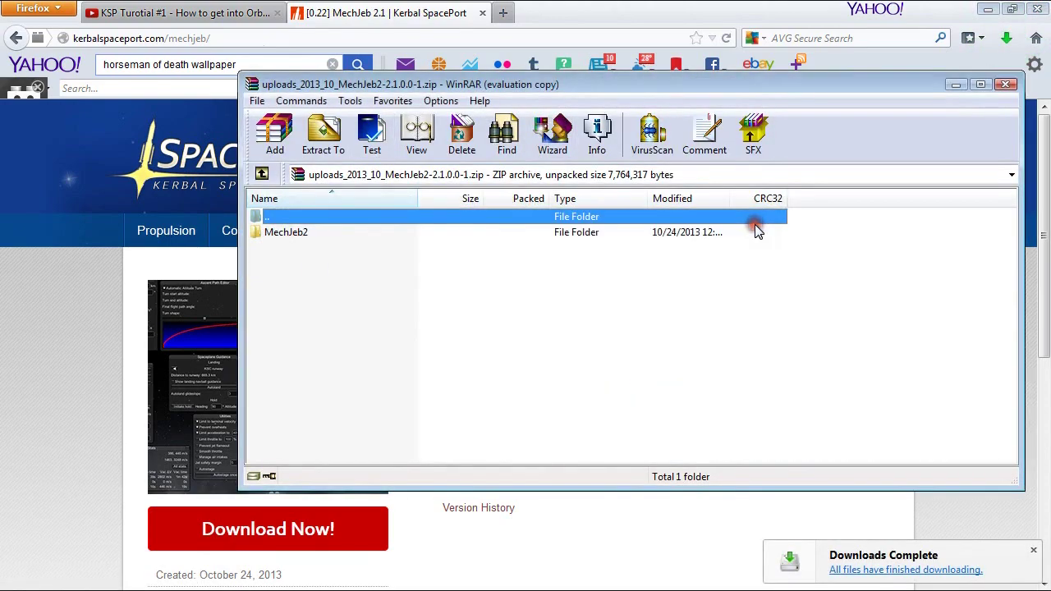
double_click(279, 233)
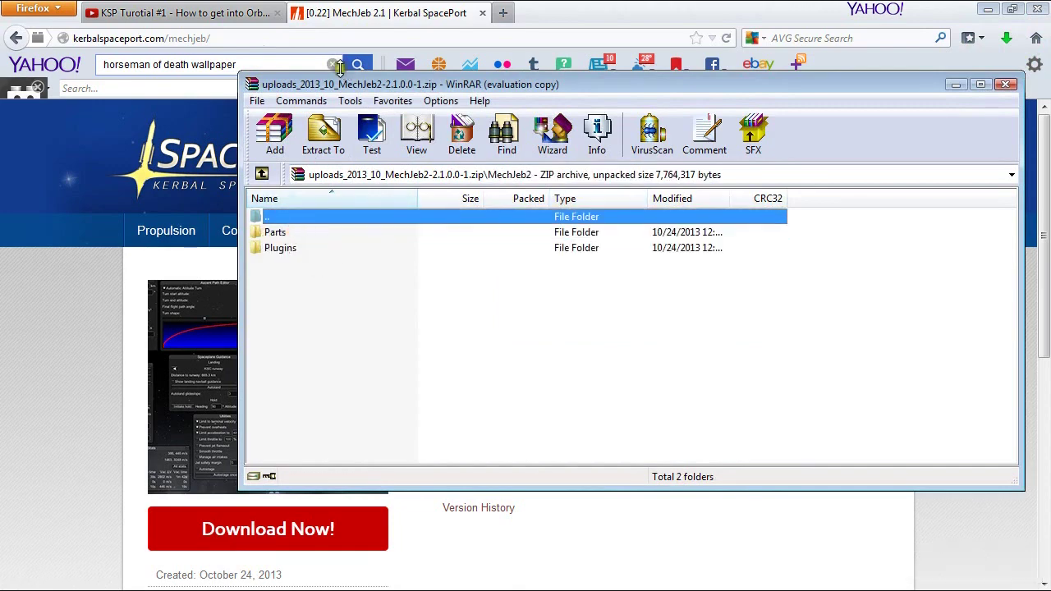
drag(324, 86, 665, 53)
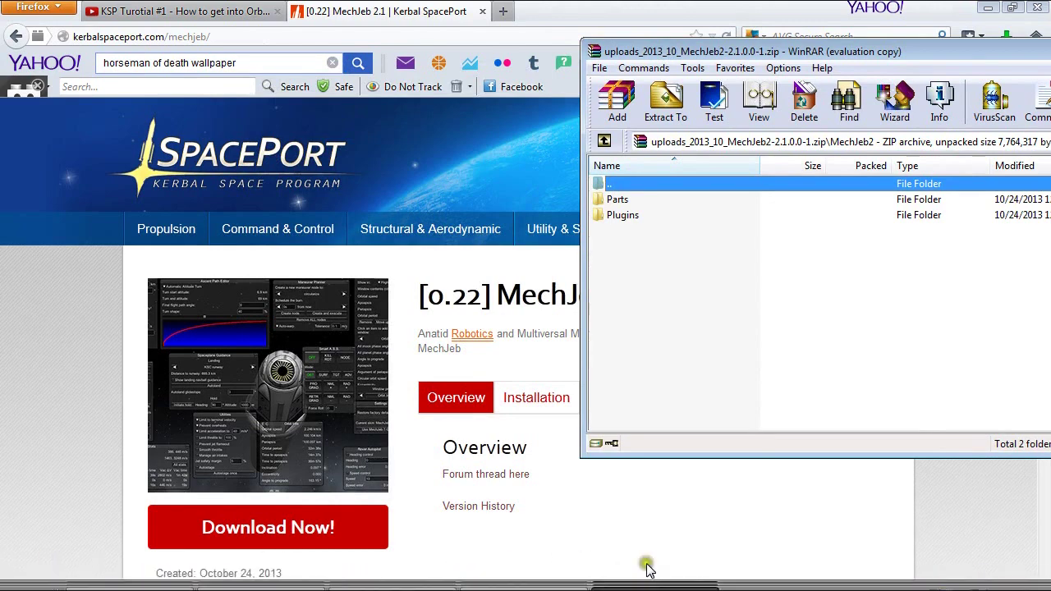
- Browse Explorer to C:\Program Files (x86)\Steam\SteamApps\common\Kerbal Space Program
click(17, 581)
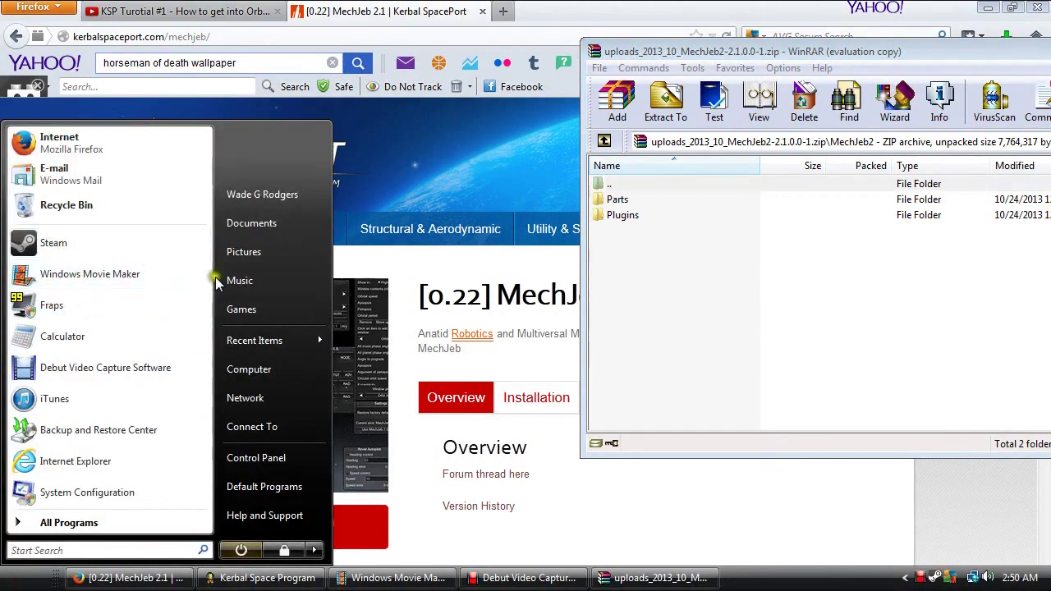
click(258, 371)
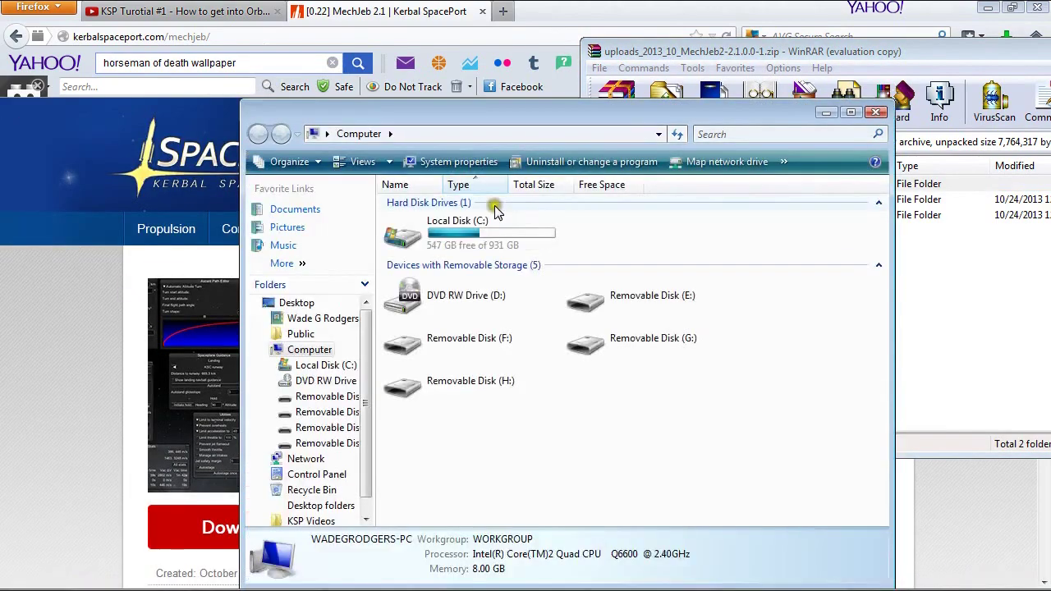
double_click(497, 212)
double_click(435, 311)
scroll(419, 431, down, 5)
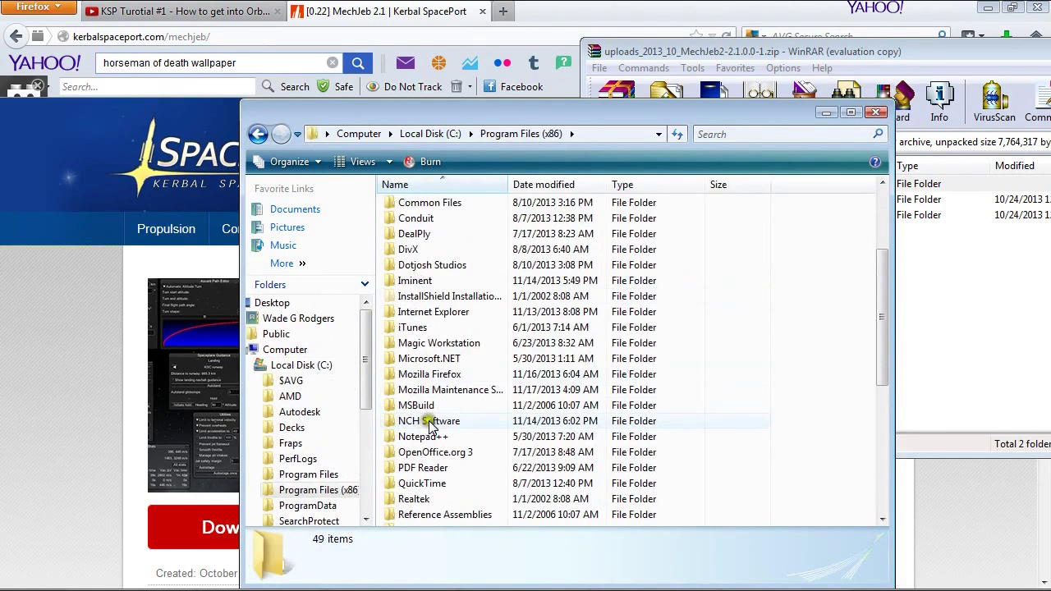
double_click(417, 452)
scroll(422, 394, down, 3)
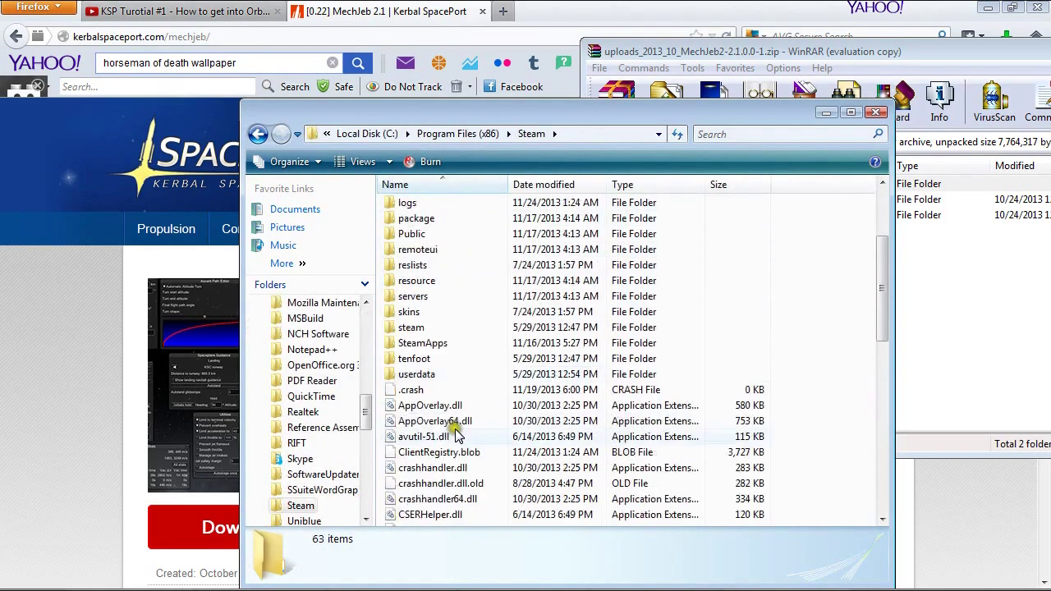
double_click(416, 346)
double_click(404, 201)
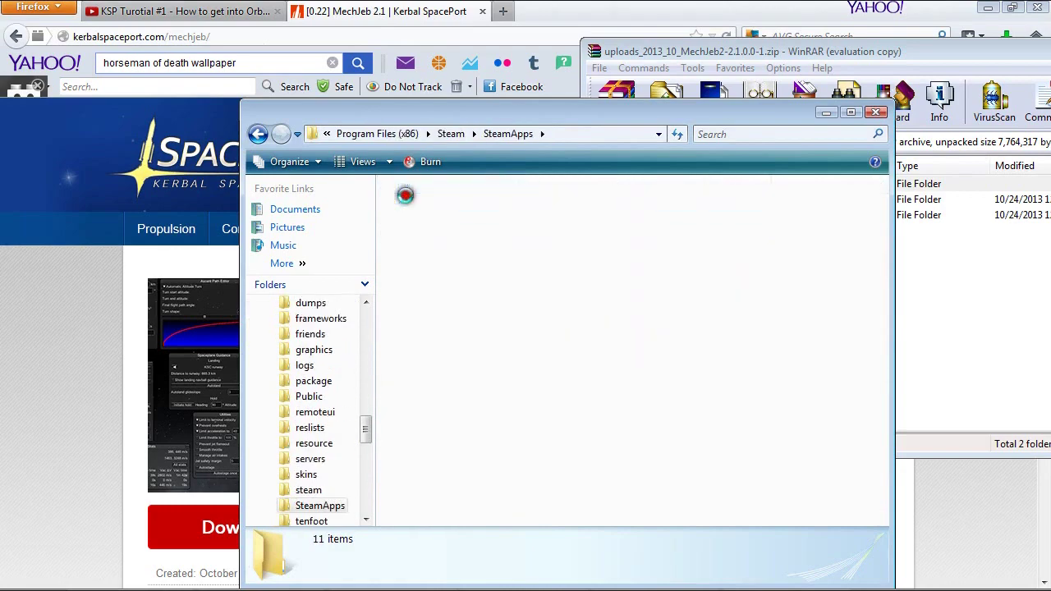
double_click(413, 252)
drag(803, 114, 518, 65)
click(657, 49)
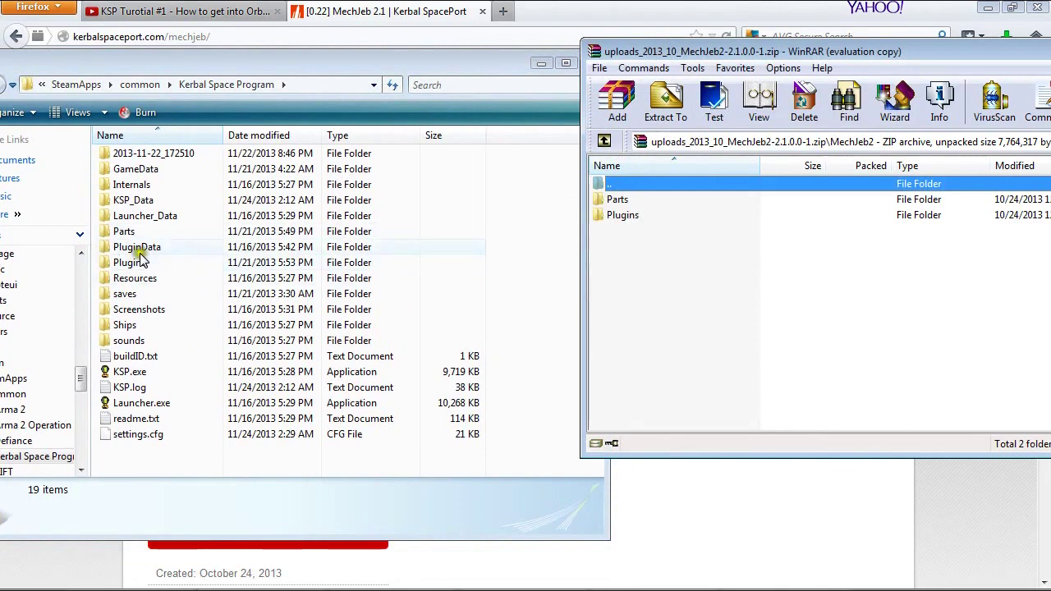
- Open the Parts folders in Explorer and the archive to compare MechJeb2_AR202 and MechJeb2_Pod
double_click(121, 233)
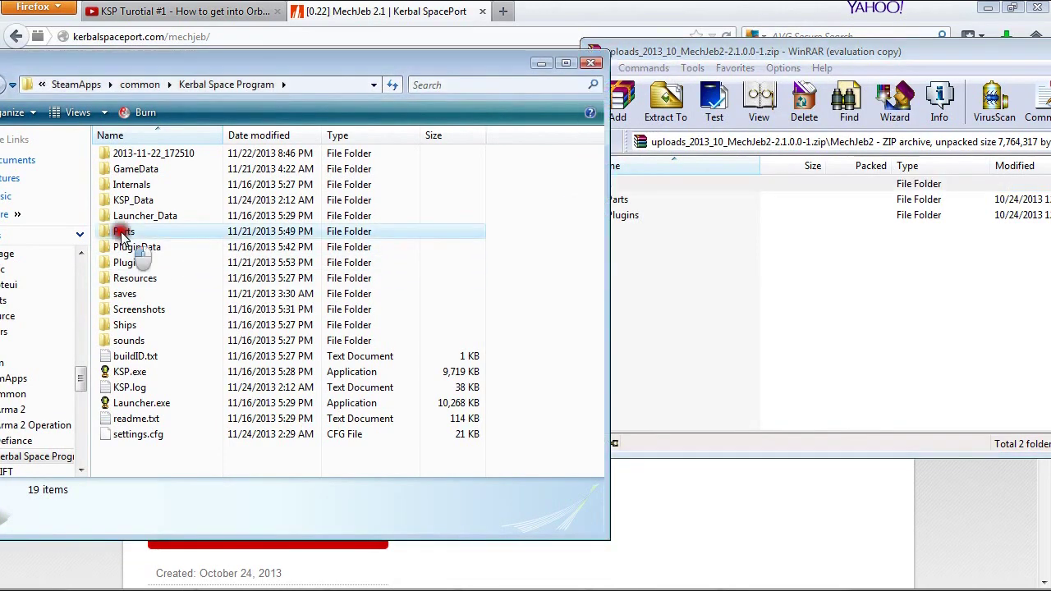
click(780, 308)
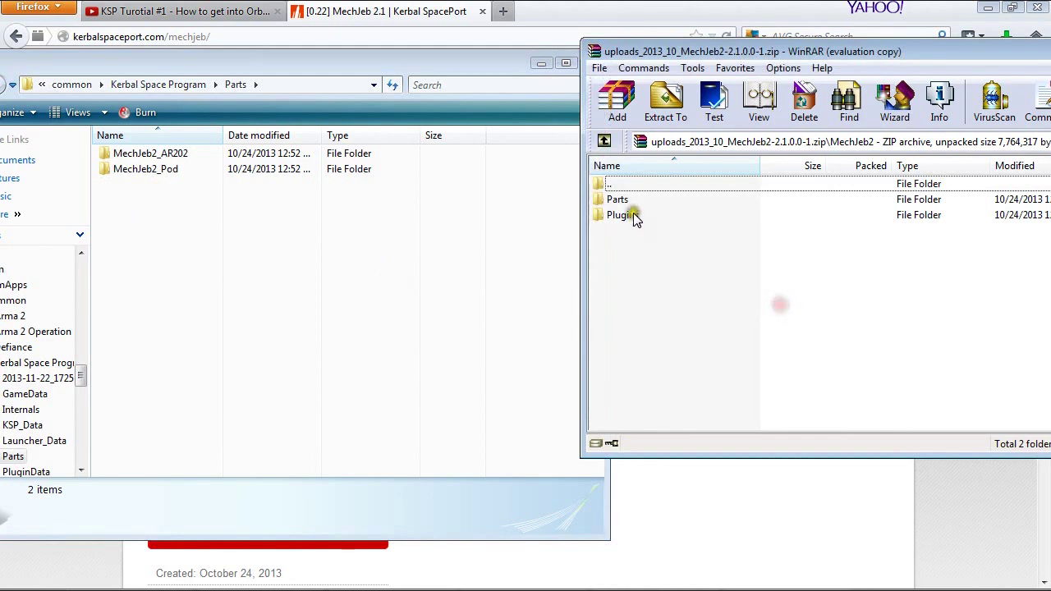
double_click(624, 200)
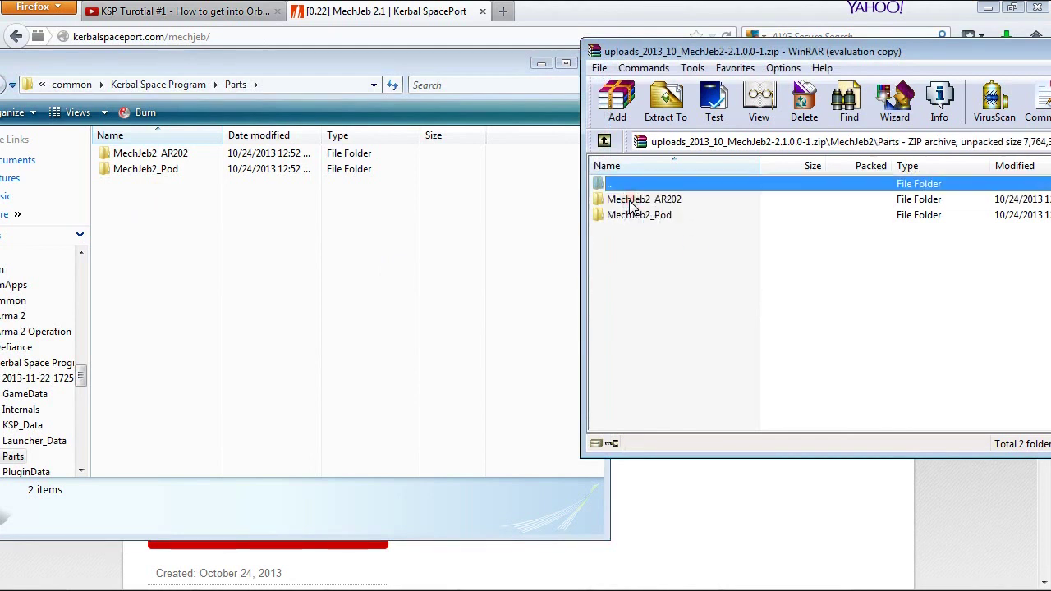
click(645, 200)
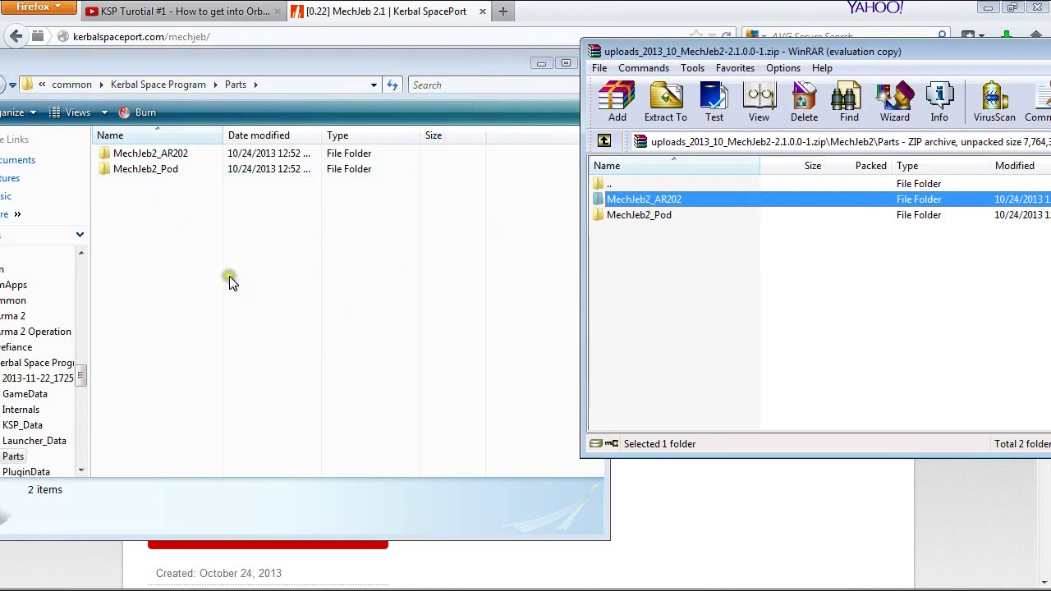
click(166, 67)
drag(674, 51, 314, 66)
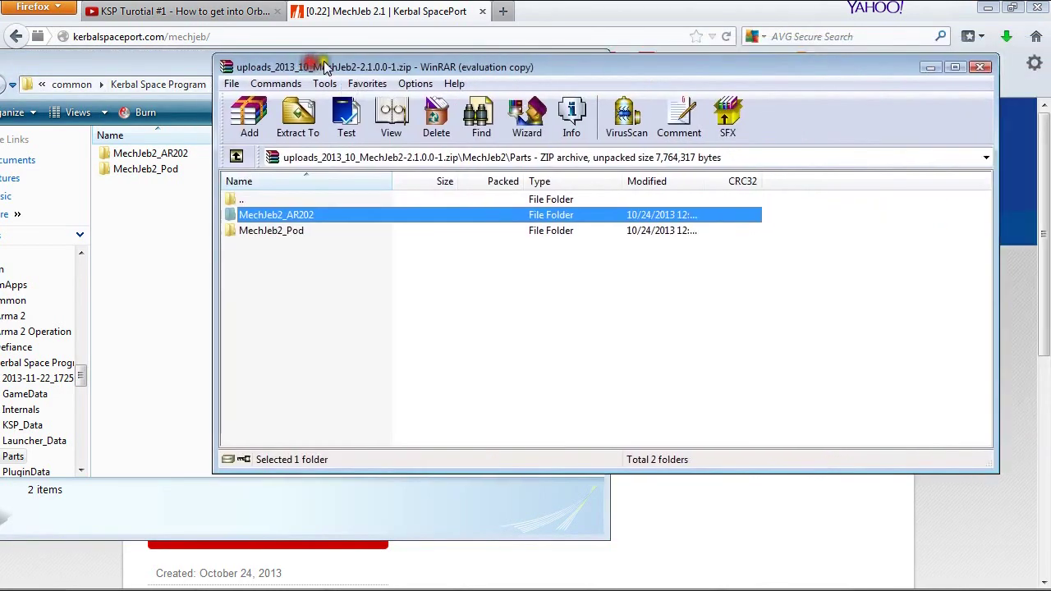
- Navigate Explorer to the Kerbal Space Program Plugins folder
click(235, 159)
click(152, 59)
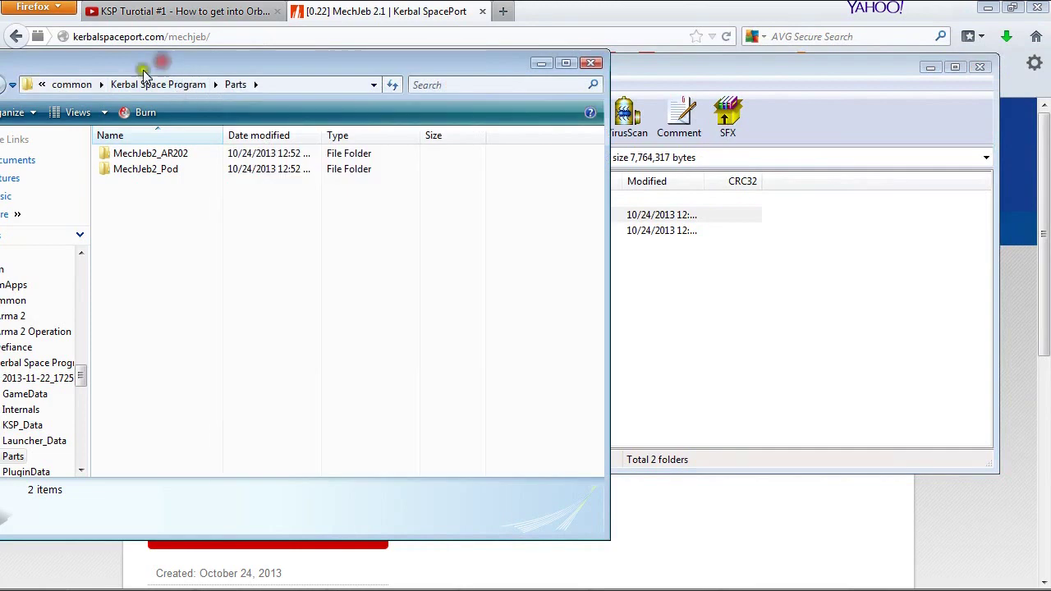
drag(61, 64, 209, 77)
click(123, 100)
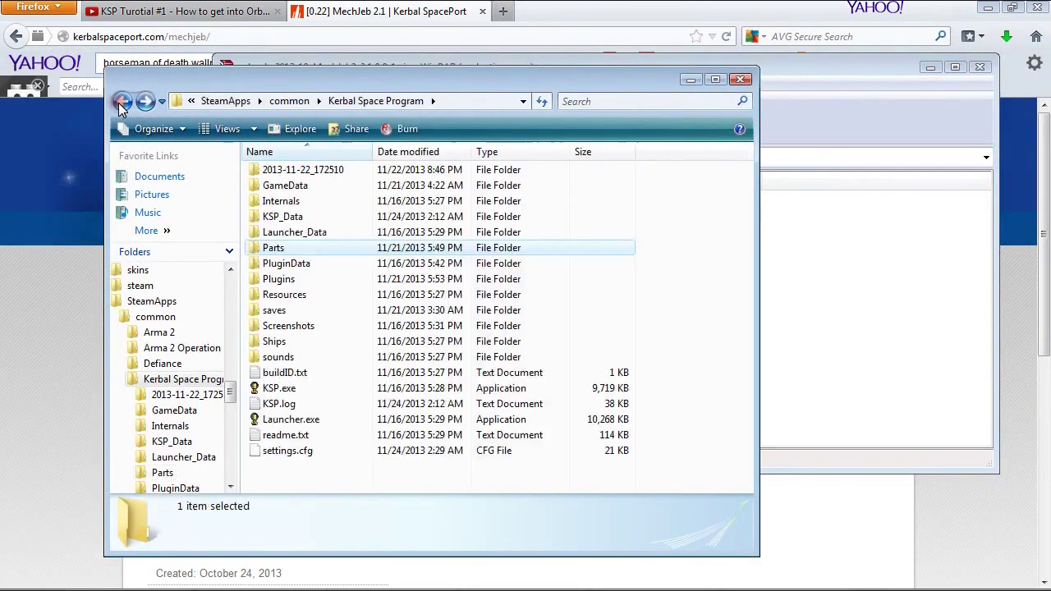
double_click(278, 280)
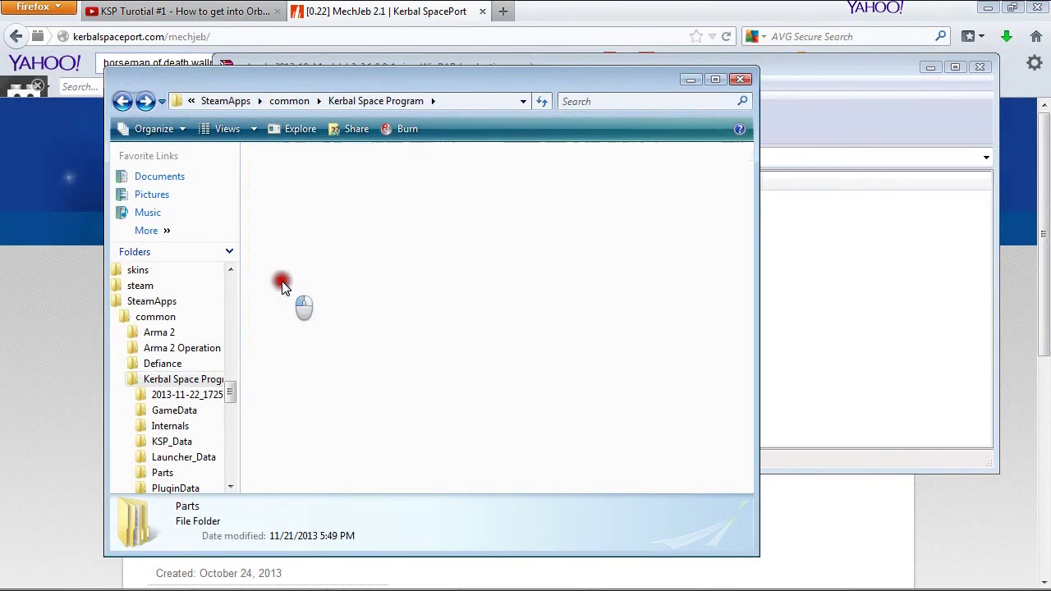
drag(452, 82, 338, 76)
- Copy MechJeb2.dll from the archive's Plugins folder into the game's Plugins folder
click(752, 66)
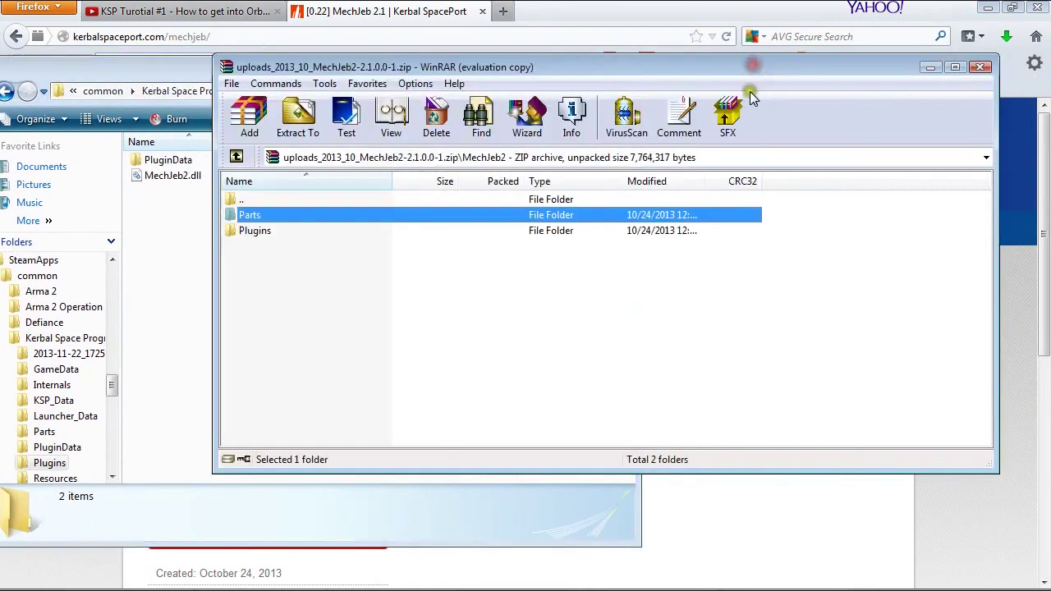
double_click(255, 231)
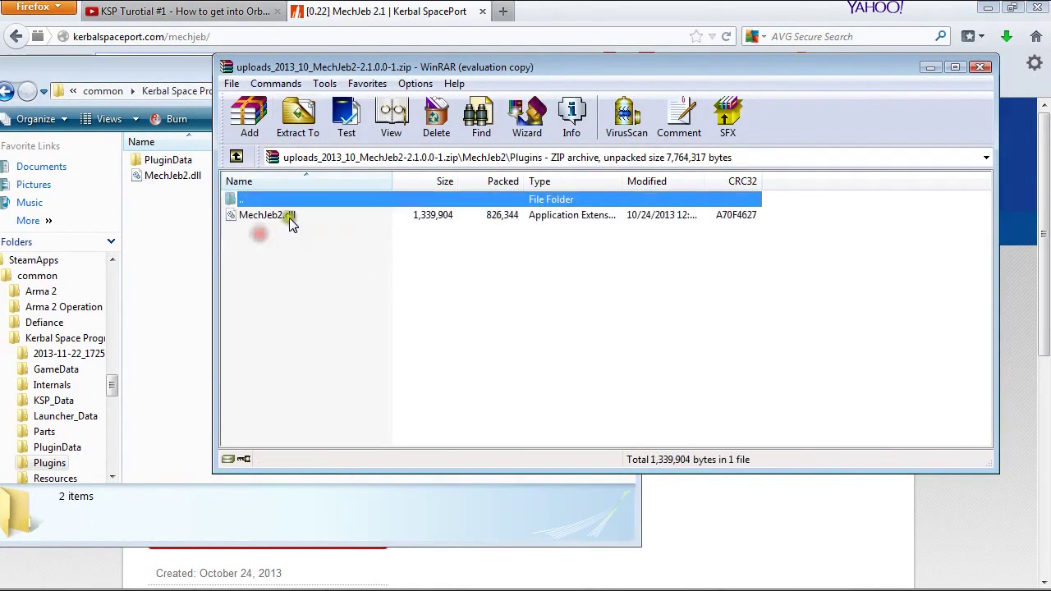
drag(284, 67, 593, 96)
drag(567, 245, 201, 247)
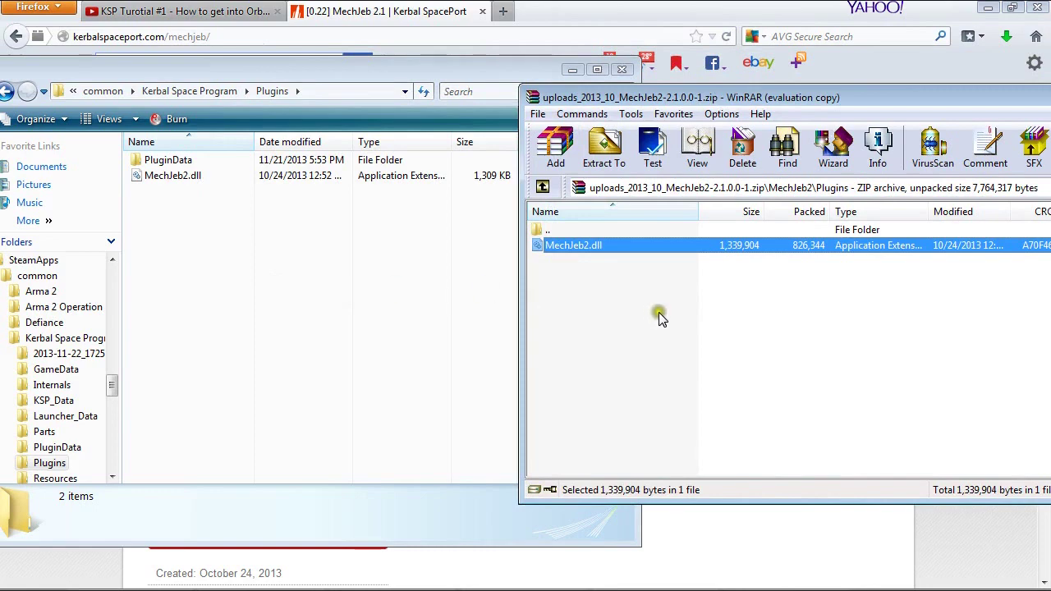
- Close WinRAR and the Plugins folder window
drag(624, 99, 227, 85)
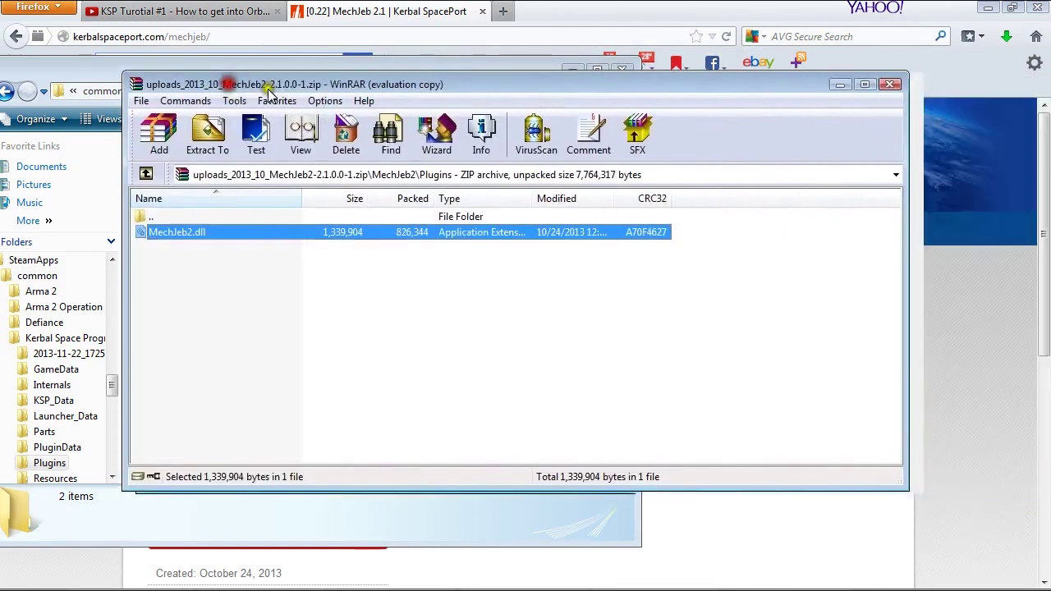
click(892, 84)
drag(477, 70, 626, 67)
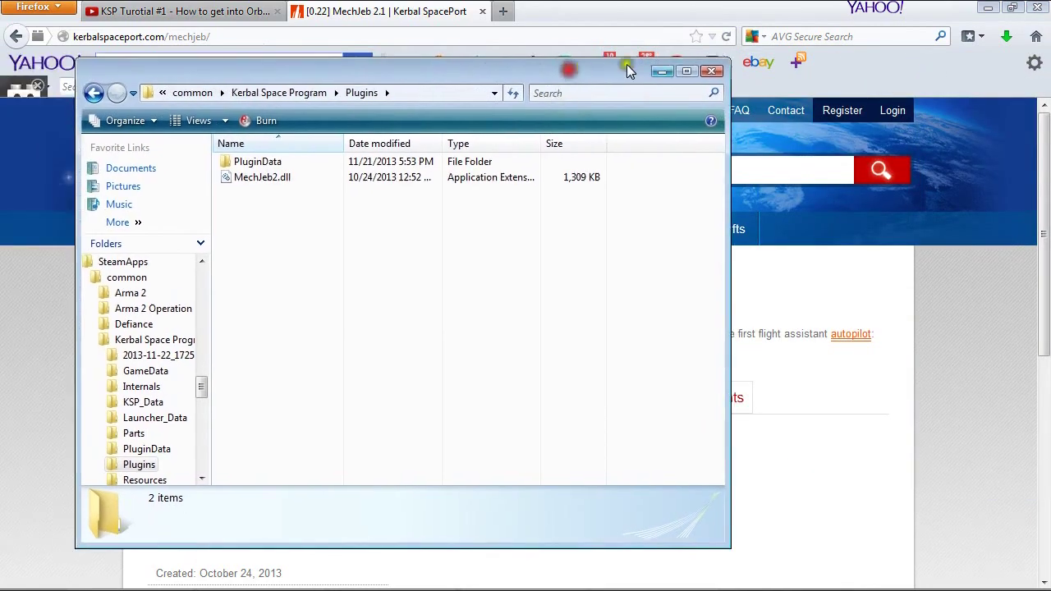
click(712, 72)
- Scroll through the MechJeb 2.1 SpacePort page and back to the top
scroll(525, 367, down, 3)
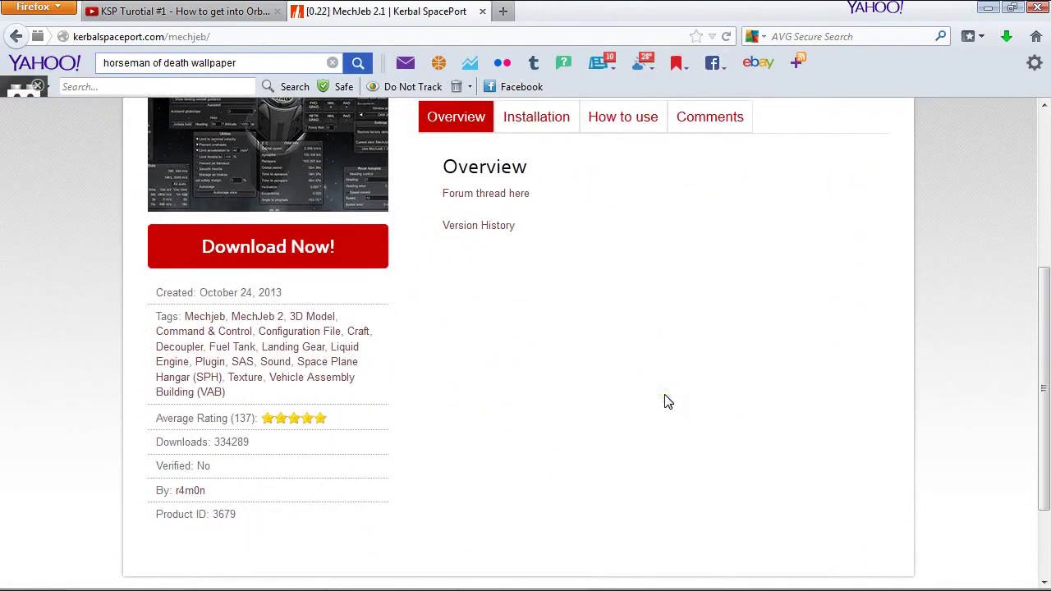
scroll(666, 401, up, 3)
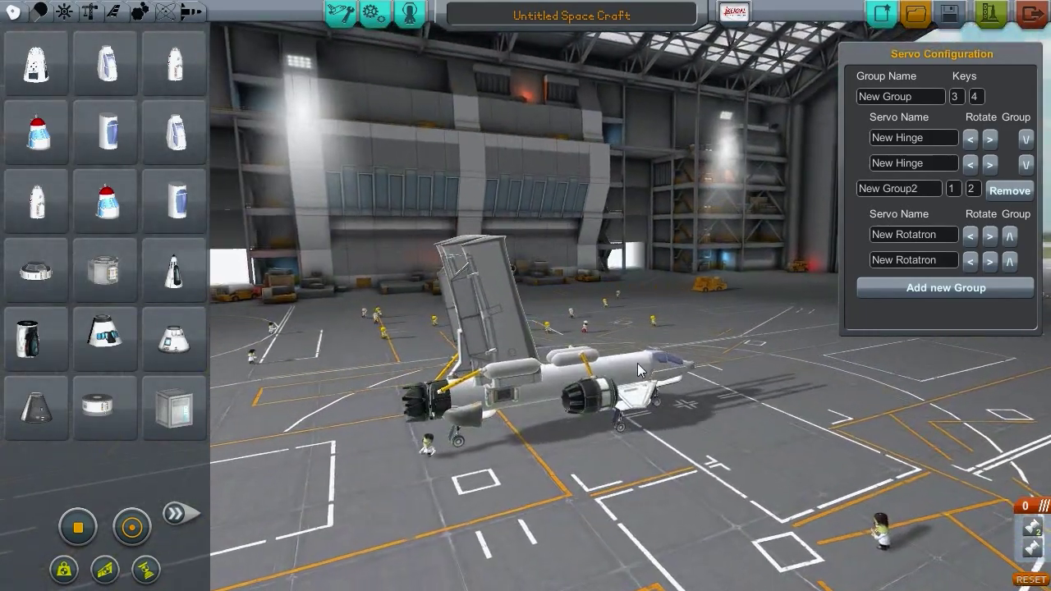
- Browse both pages of command pods, reading their part info cards
scroll(637, 363, up, 3)
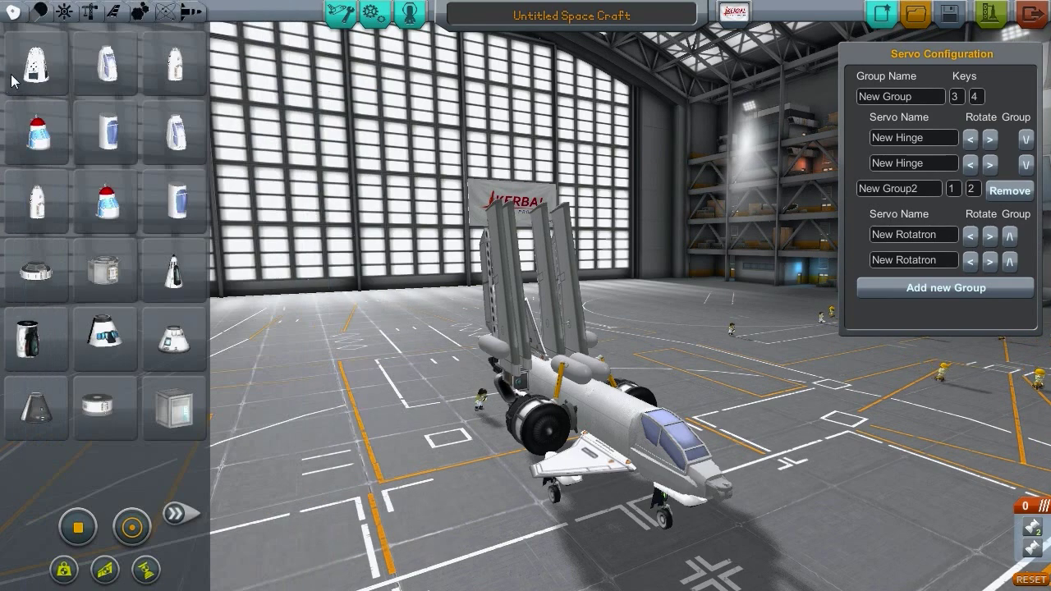
mouse_move(196, 250)
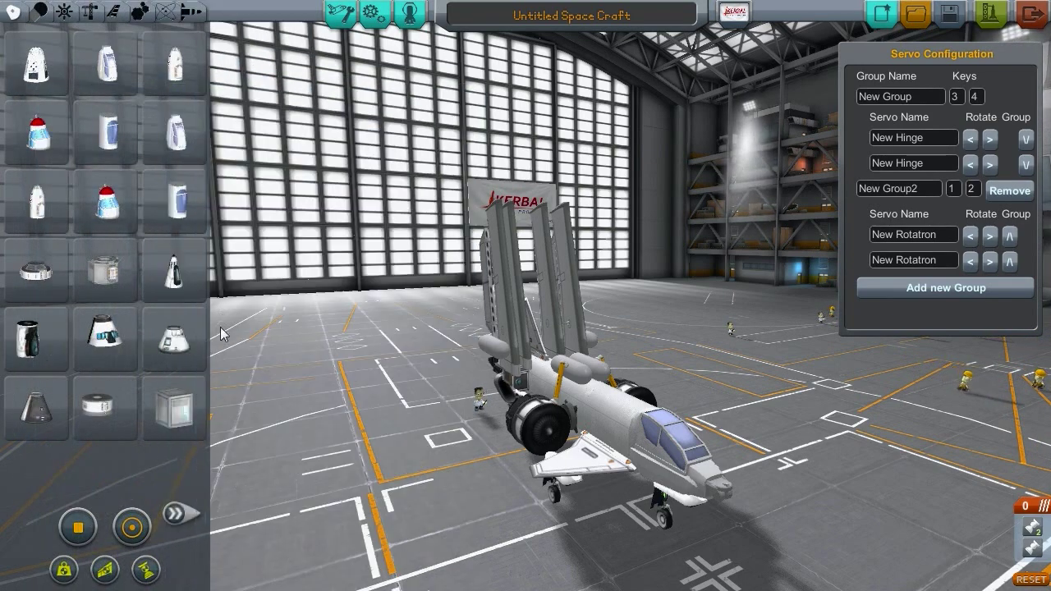
mouse_move(96, 135)
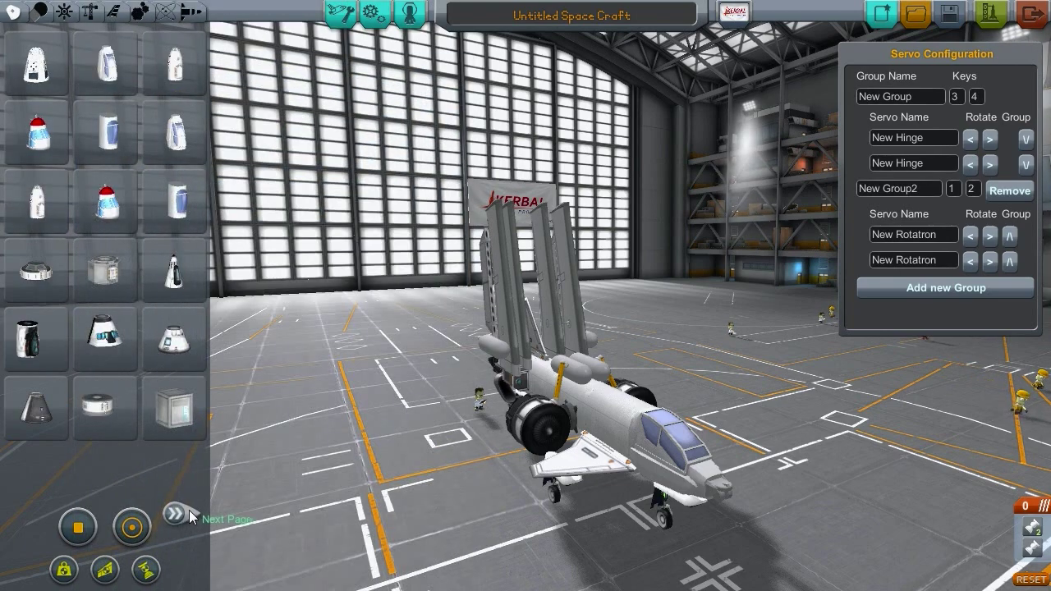
click(176, 514)
click(31, 15)
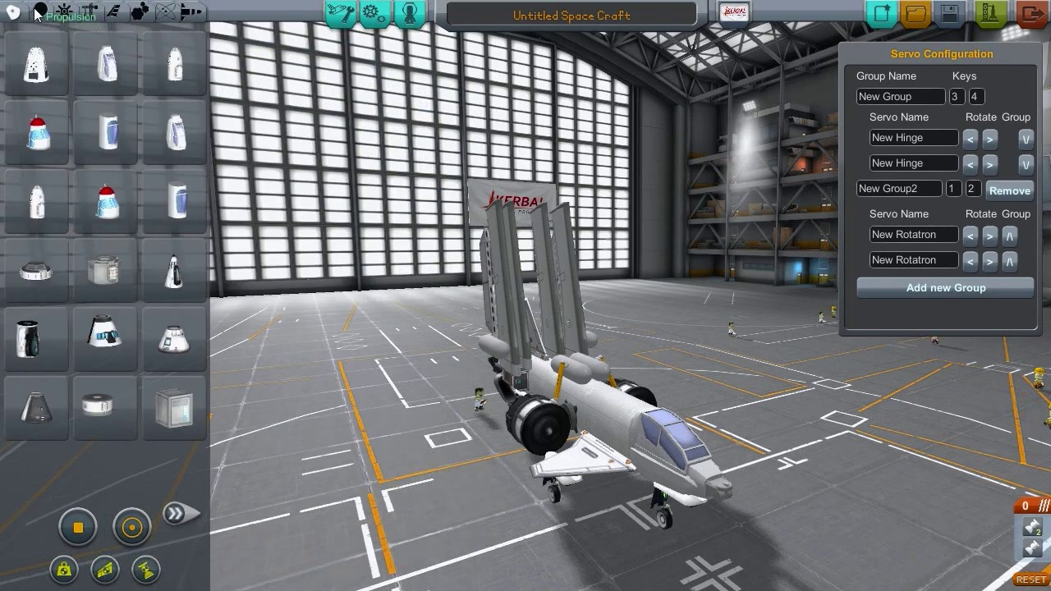
- Browse the propulsion parts pages, including the mod's oblong fuel tanks
click(37, 14)
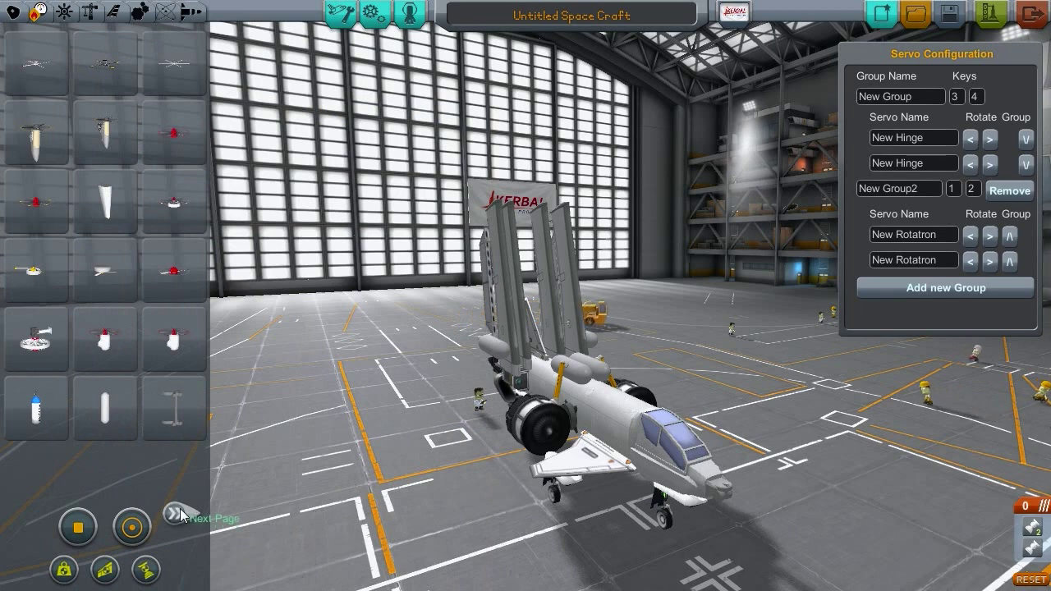
mouse_move(46, 416)
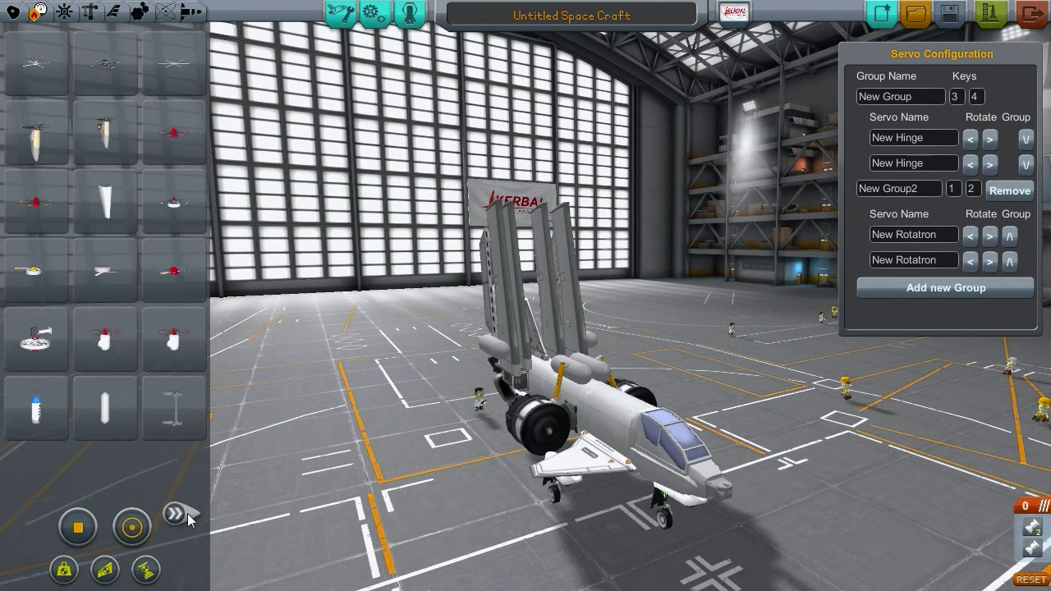
click(182, 517)
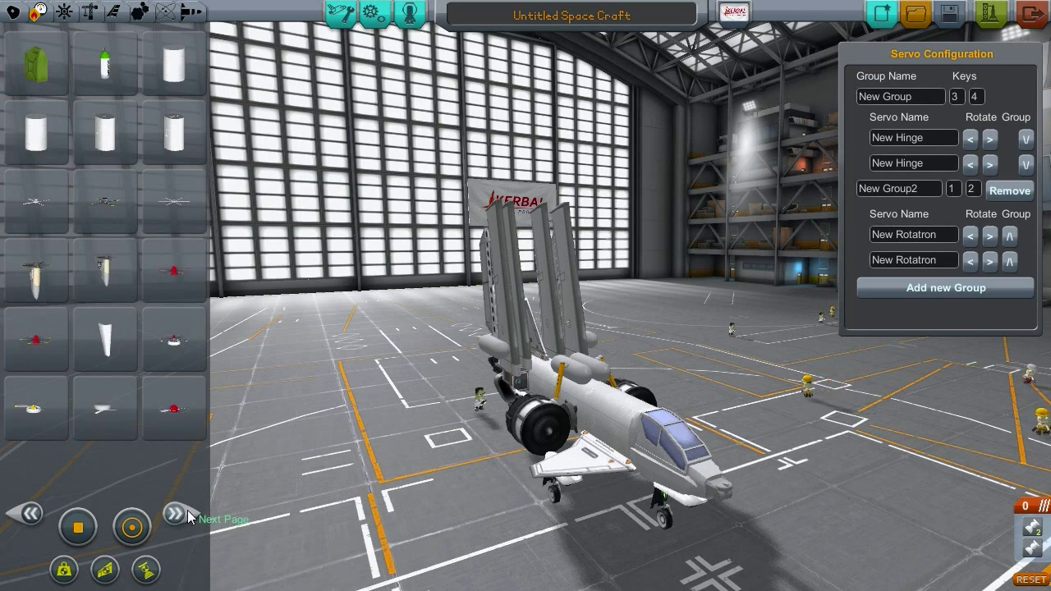
mouse_move(154, 147)
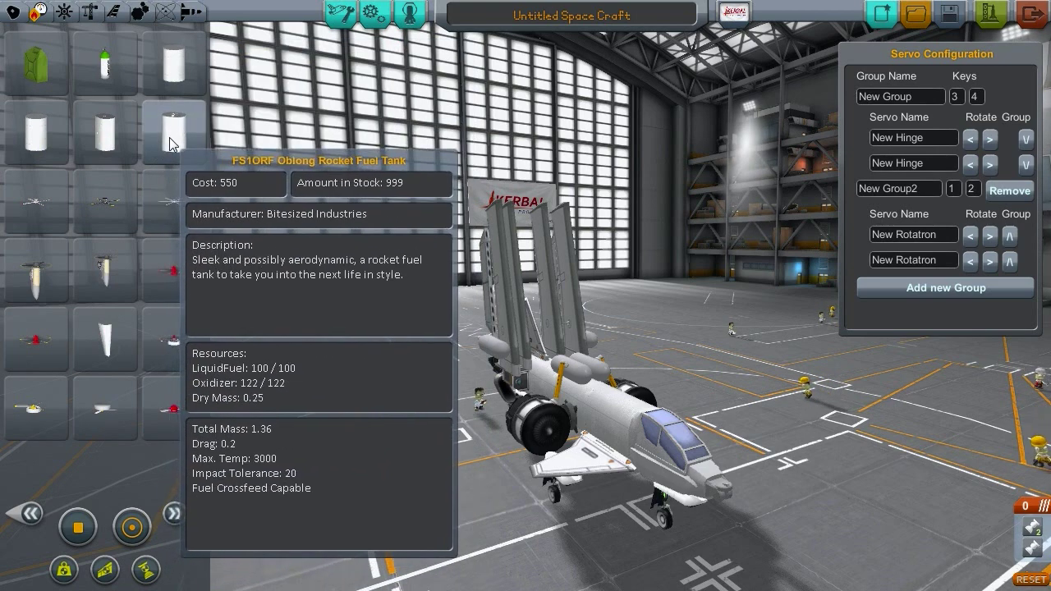
drag(370, 378, 204, 490)
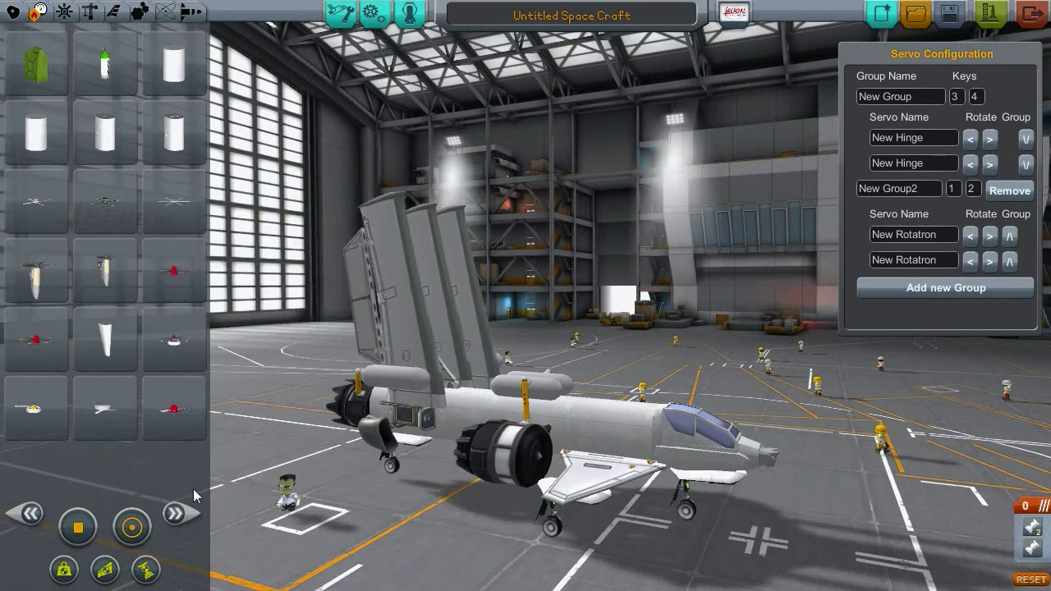
click(175, 514)
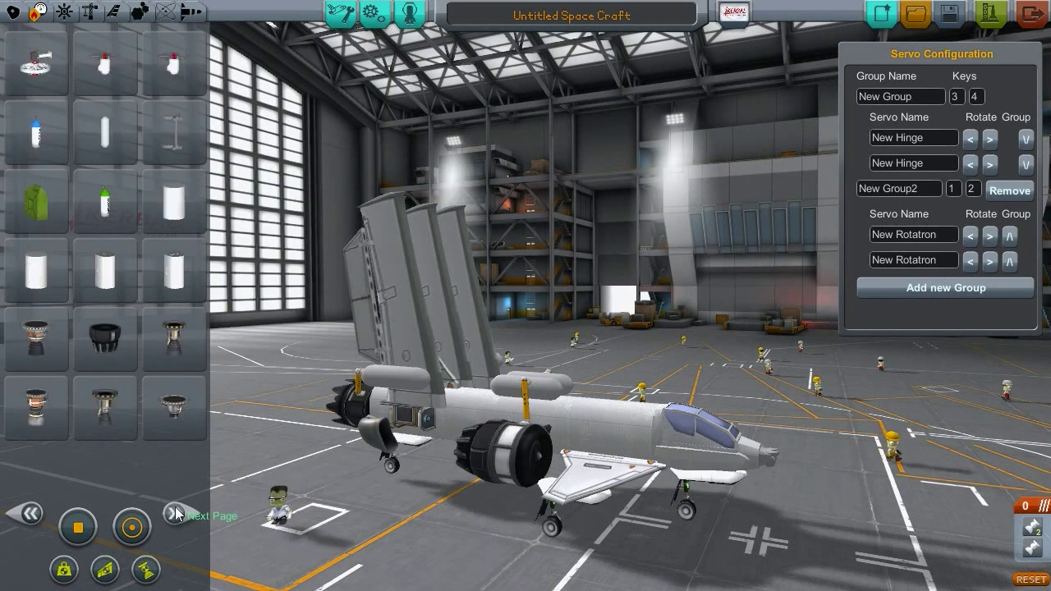
click(93, 13)
- Check the Control and Utility parts, picking up and discarding the Oblong Battery Fuselage
click(65, 11)
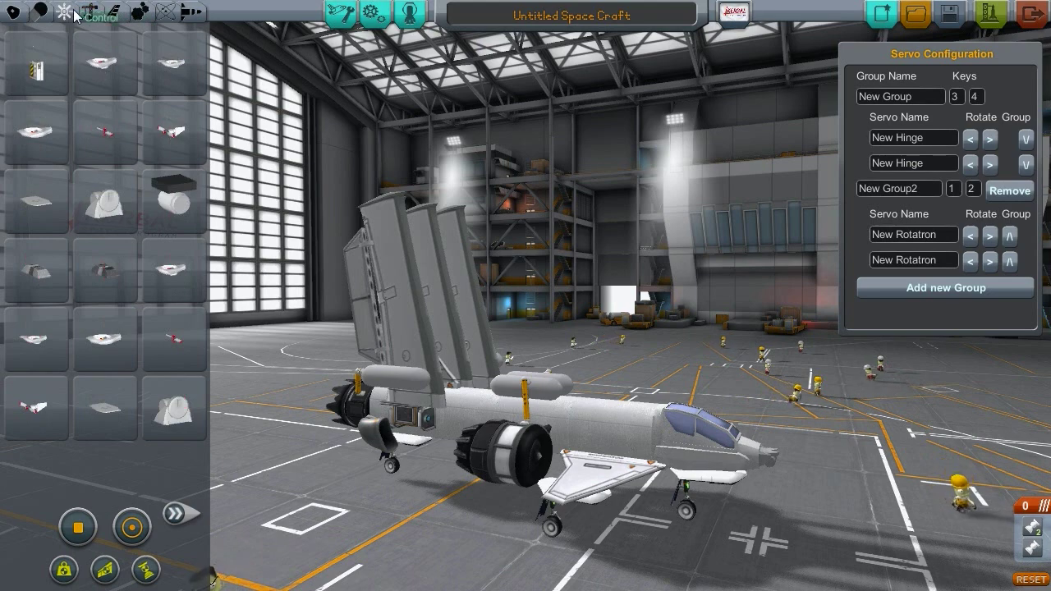
click(141, 13)
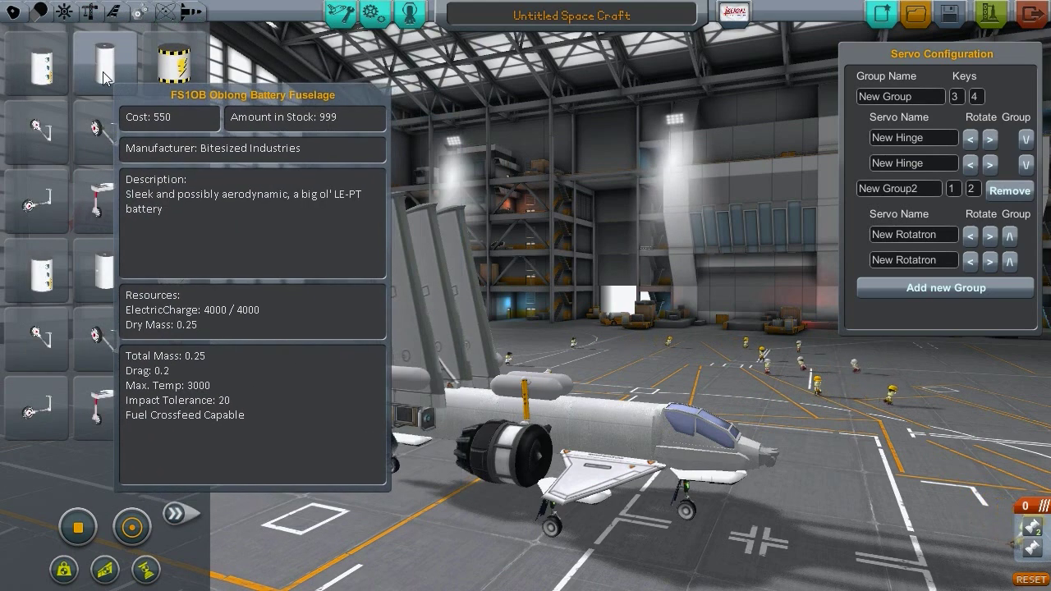
click(103, 72)
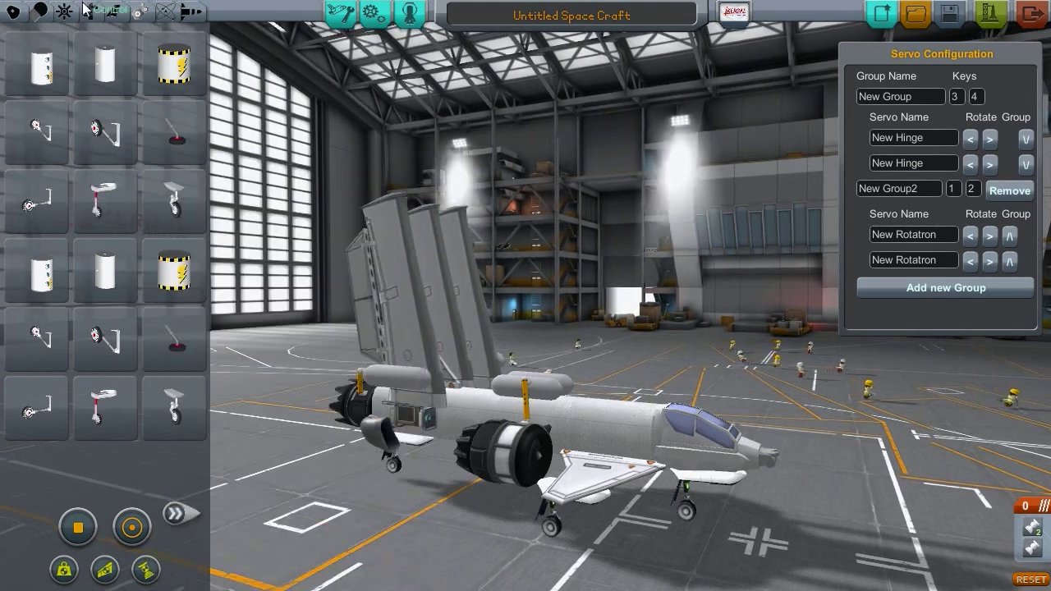
click(88, 12)
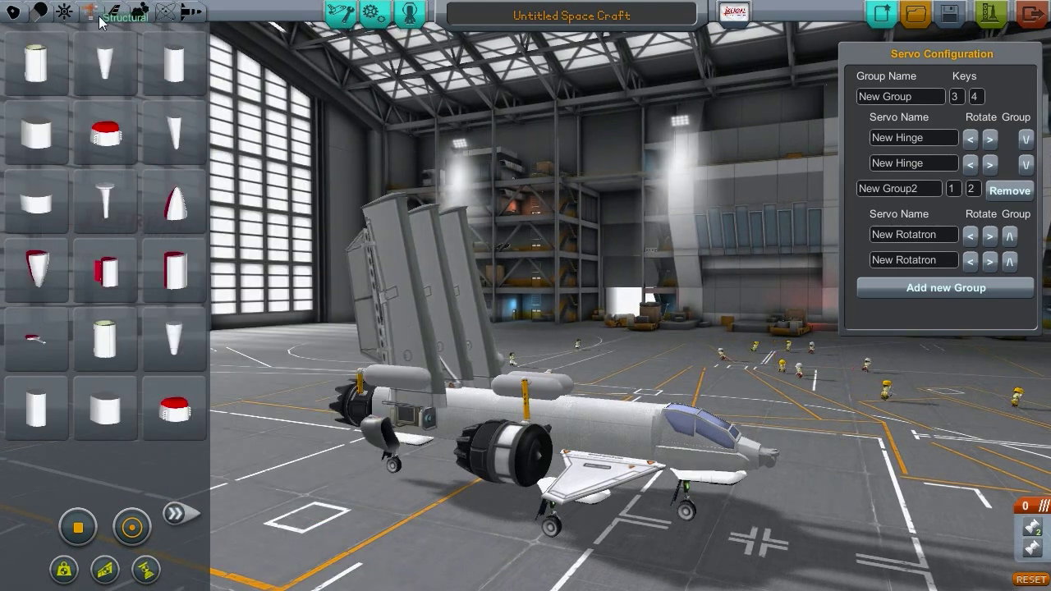
- Try several structural fuselage parts, including a red-tipped piece, without attaching any
click(47, 58)
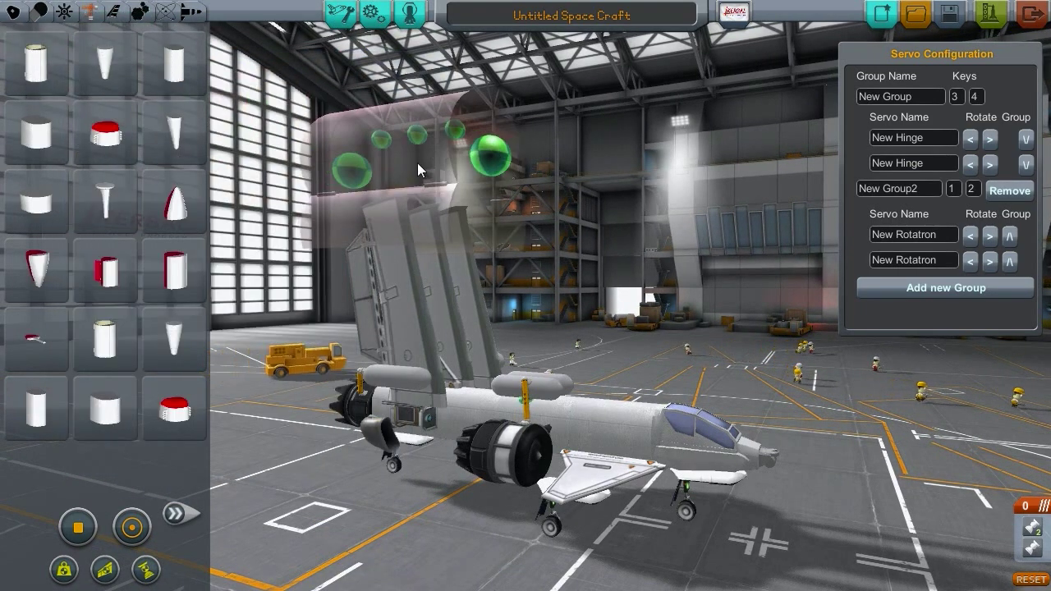
click(52, 116)
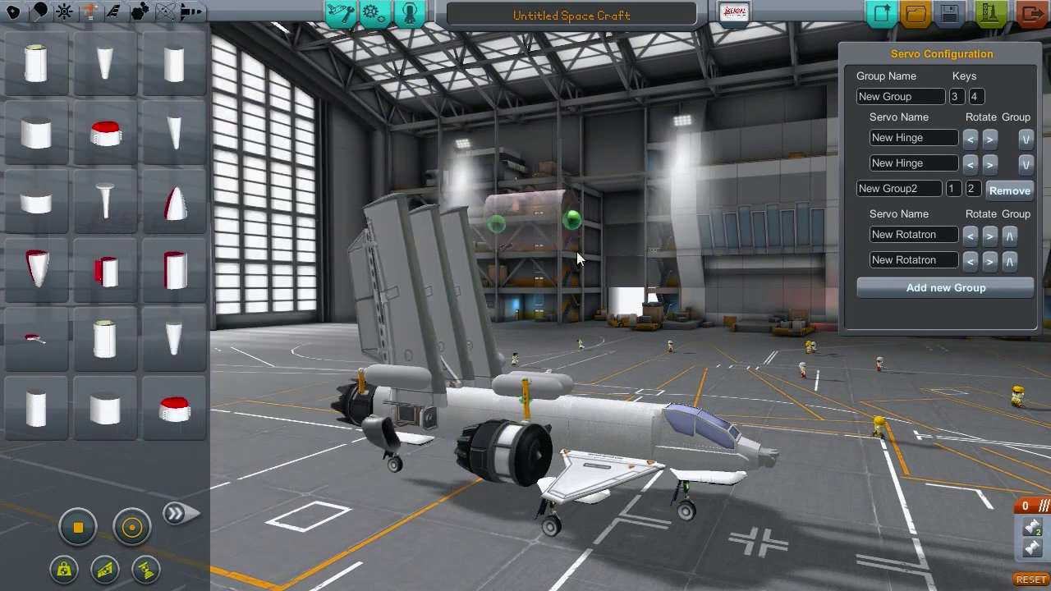
click(79, 132)
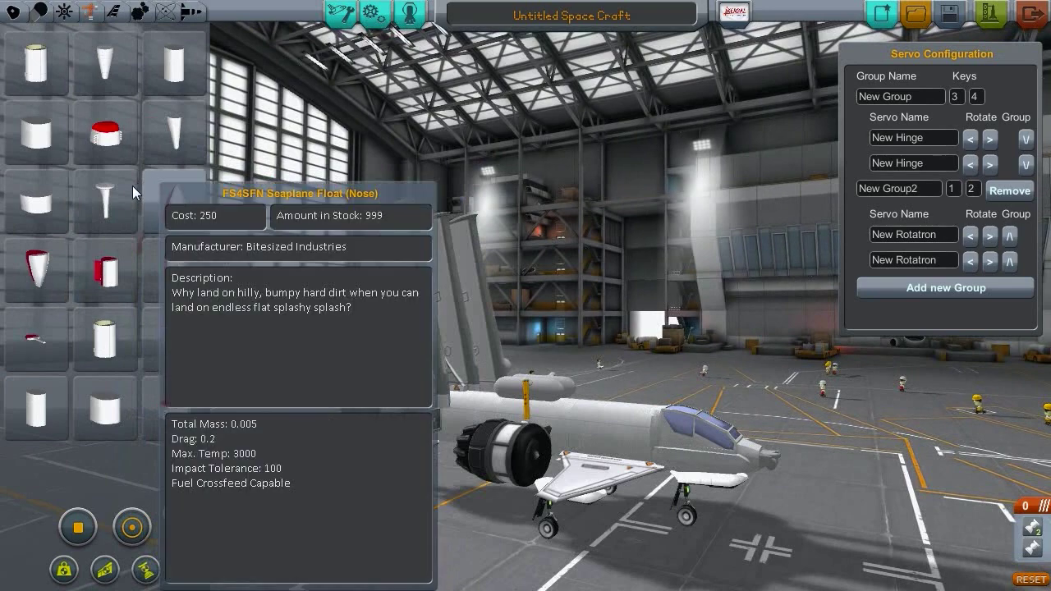
click(123, 193)
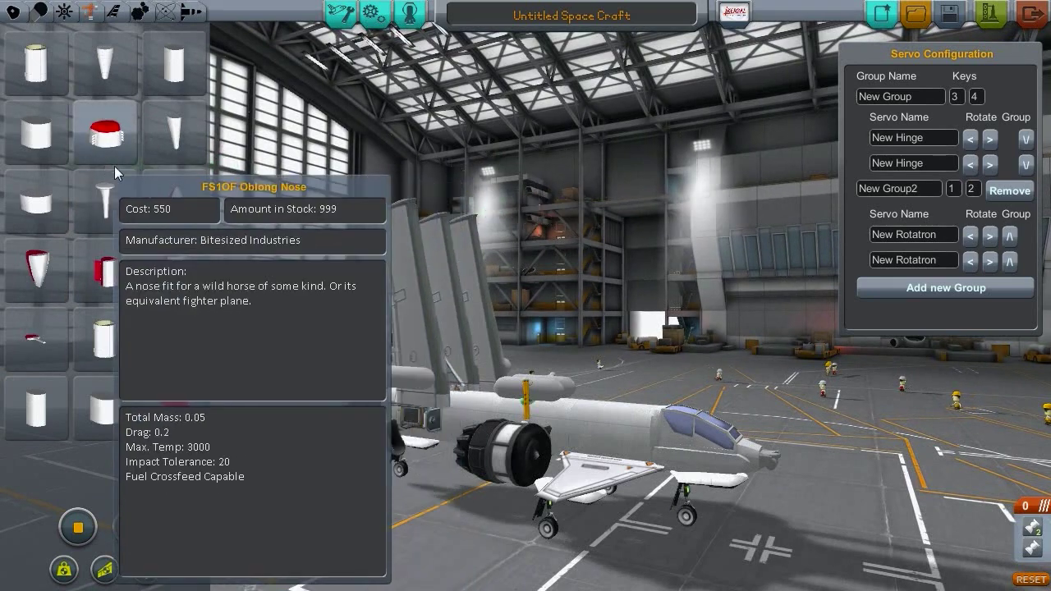
click(175, 205)
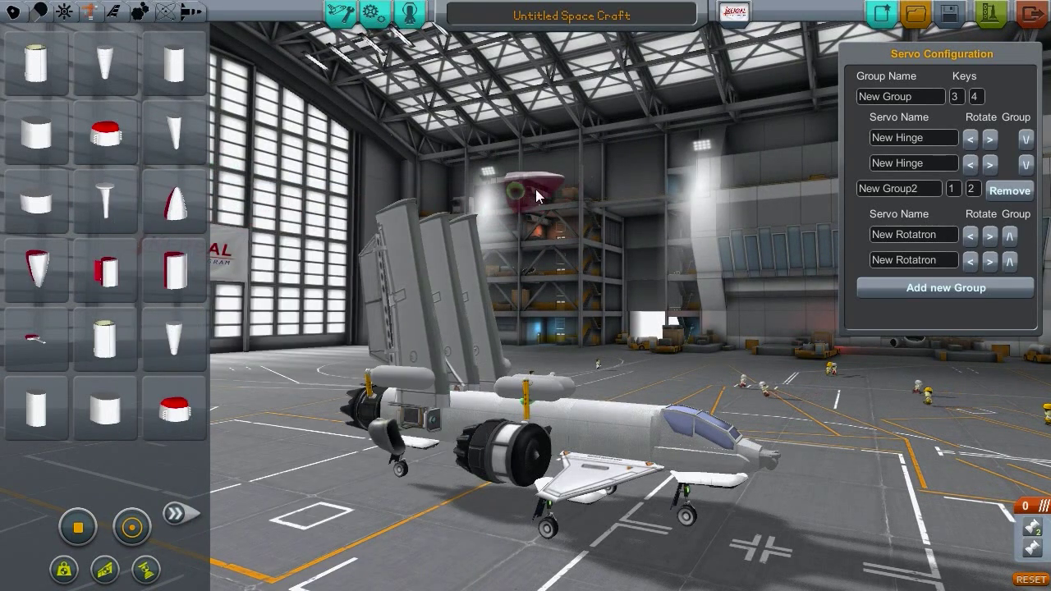
click(120, 15)
- Pick up a wing, swap it for a delta wing, then discard it and an air intake
click(116, 136)
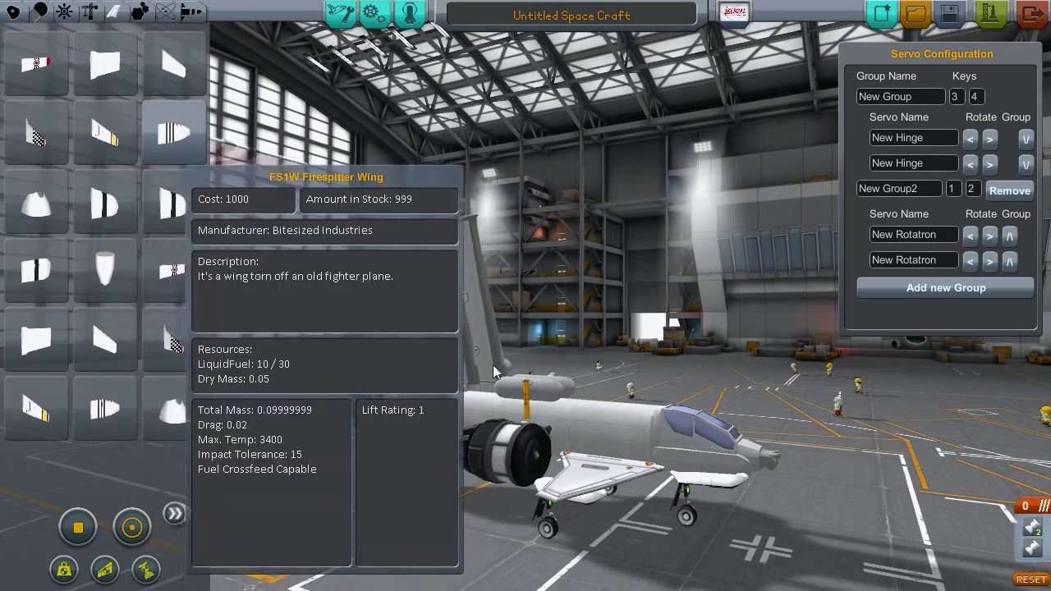
click(105, 340)
click(165, 274)
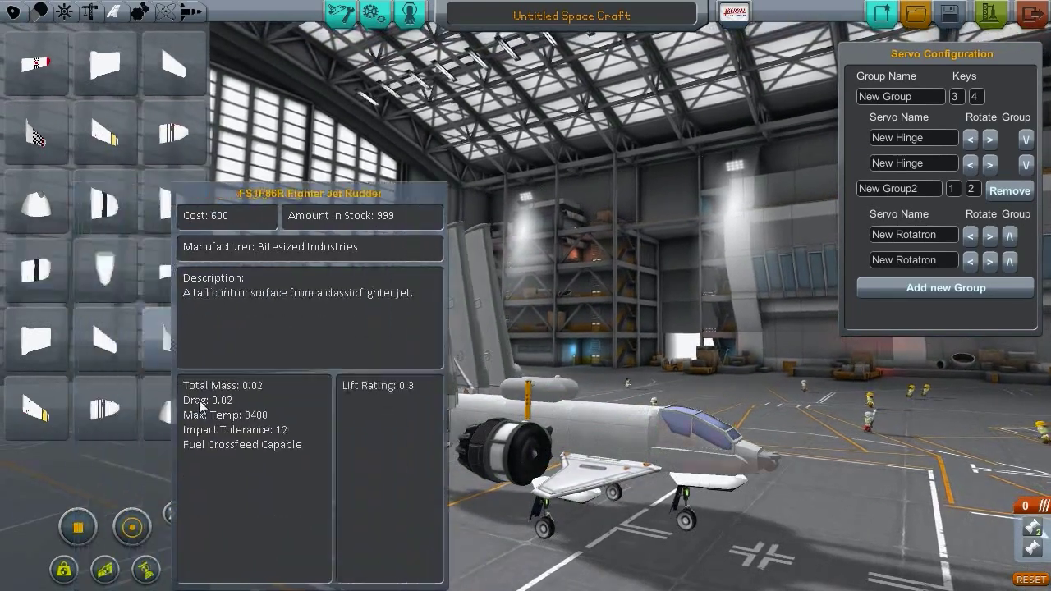
click(184, 430)
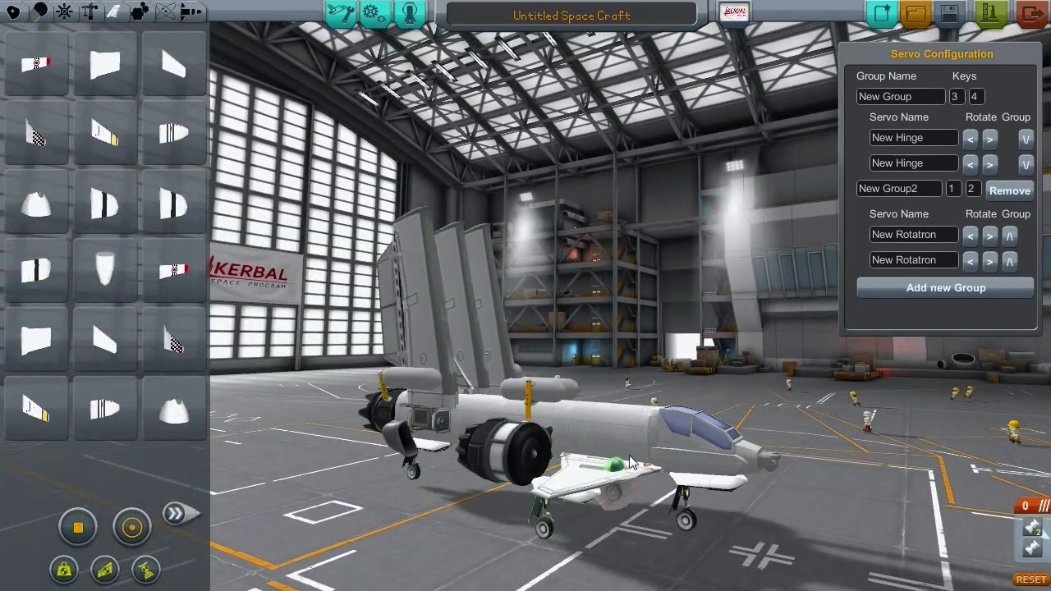
drag(560, 300, 460, 433)
click(103, 246)
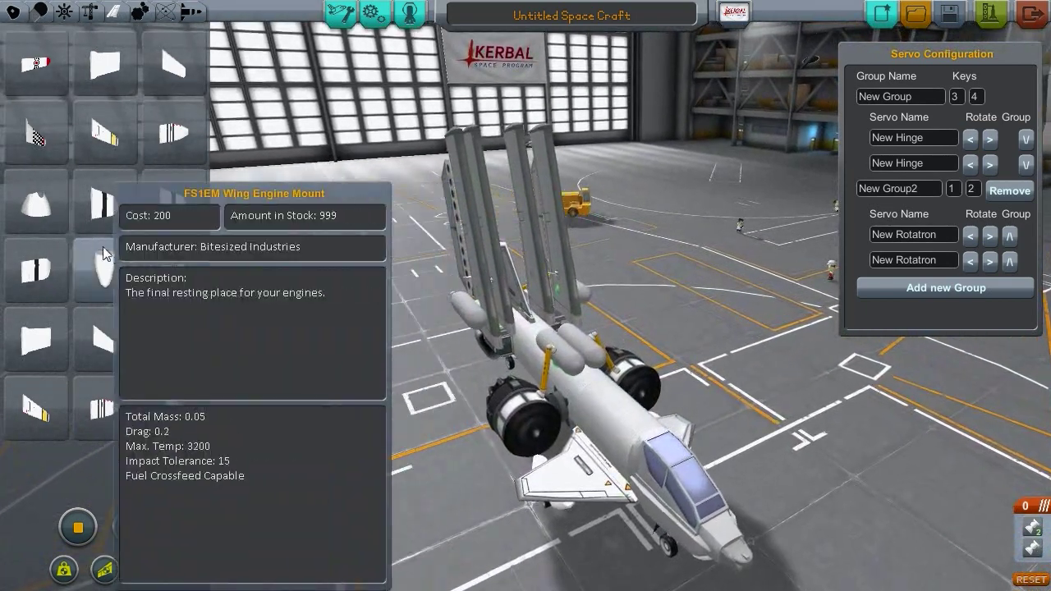
- Page forward through the parts list and switch to the Utility category
click(195, 513)
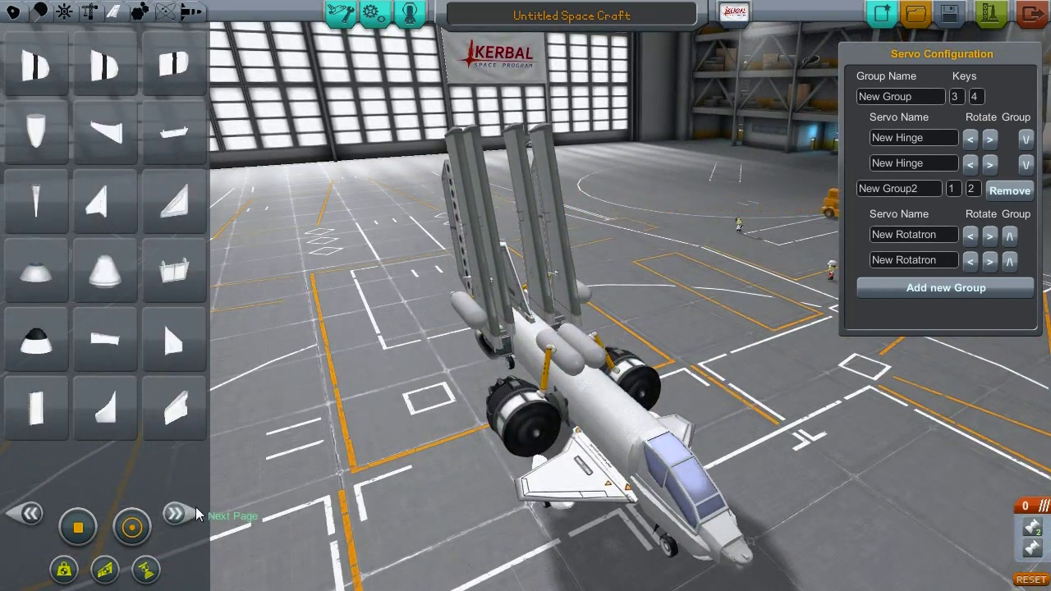
mouse_move(120, 348)
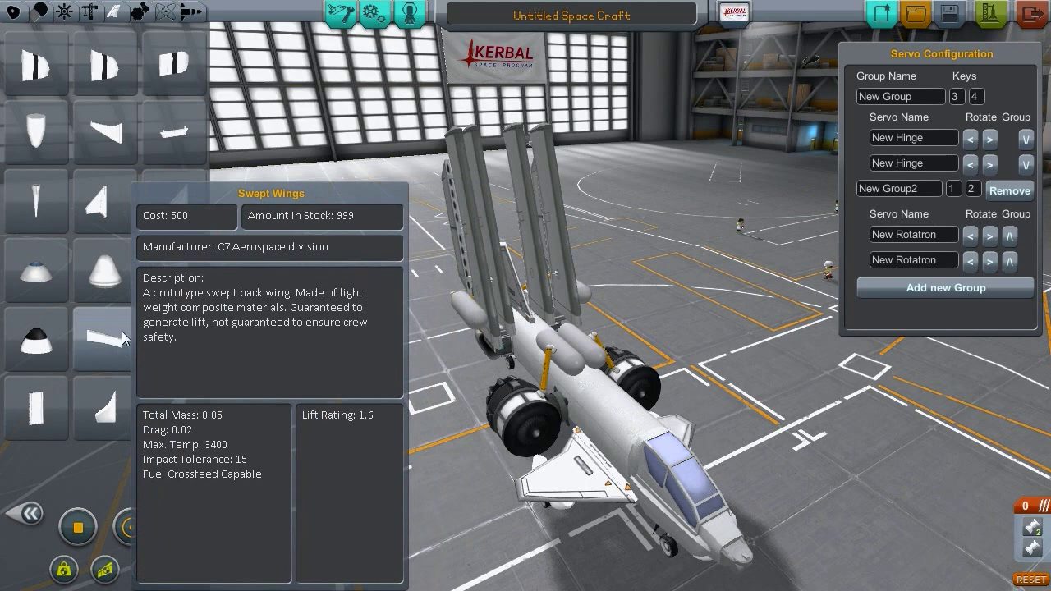
mouse_move(36, 136)
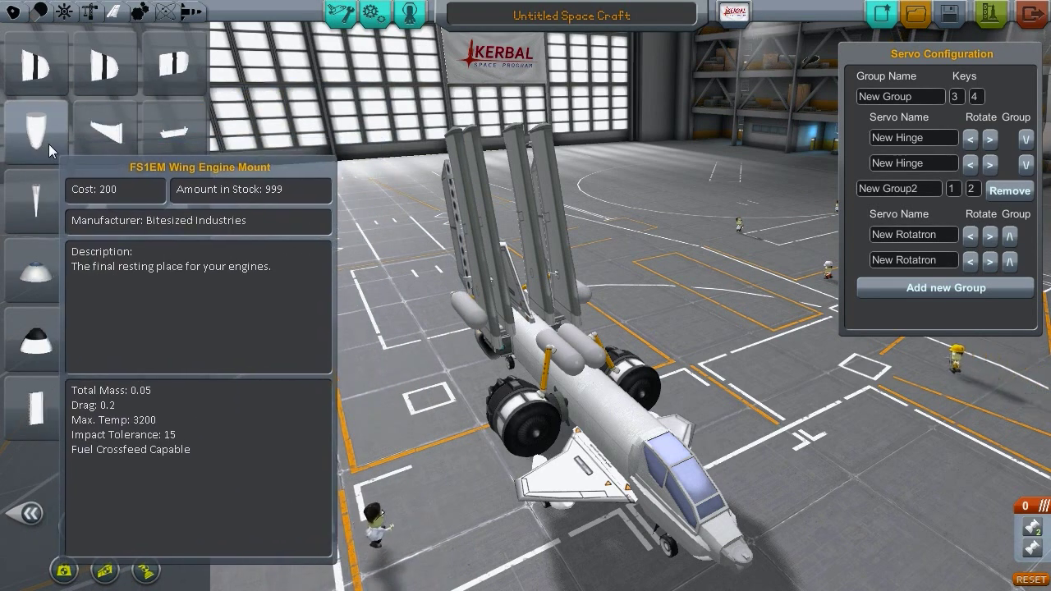
click(139, 13)
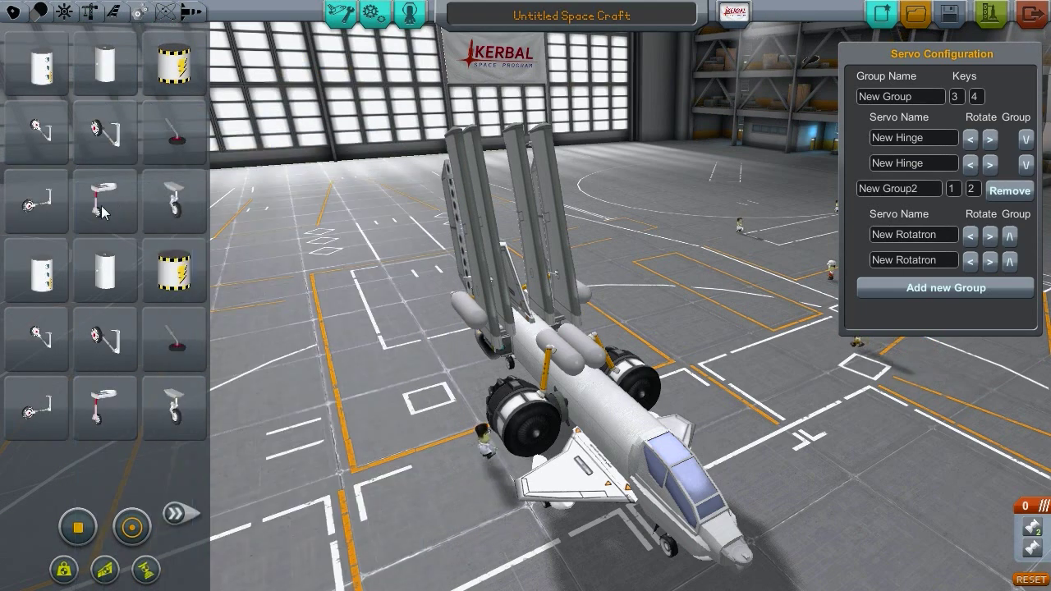
- Page through the utility parts to the robotics pages, orbiting around the plane
click(175, 513)
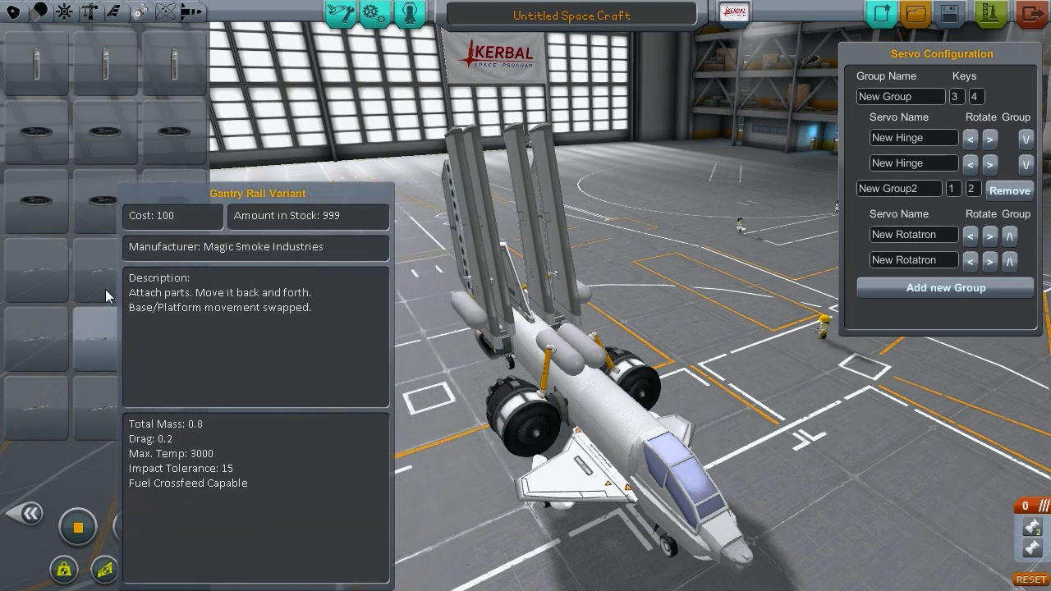
mouse_move(104, 283)
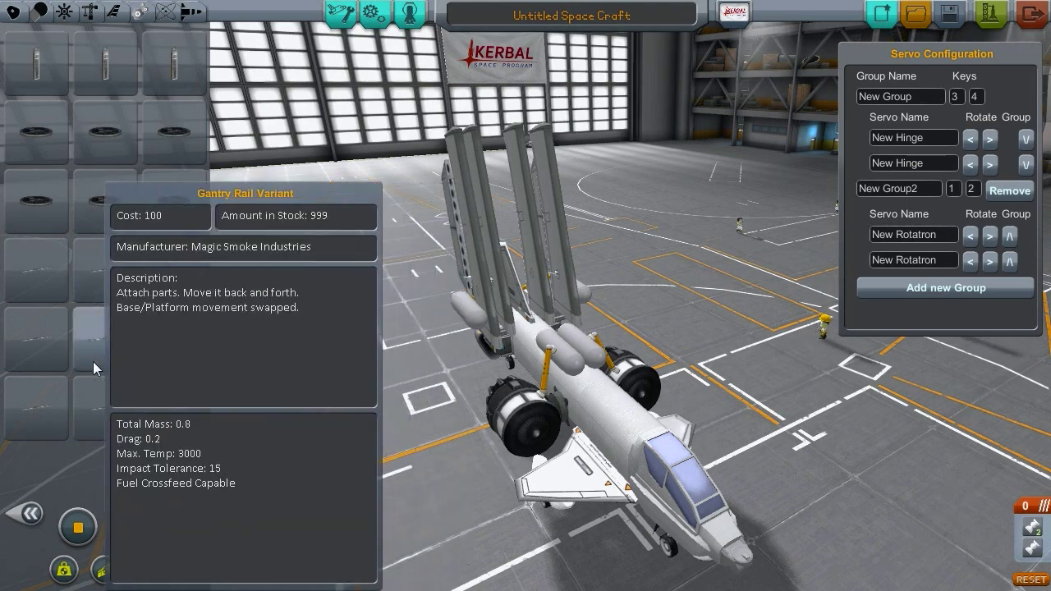
mouse_move(174, 70)
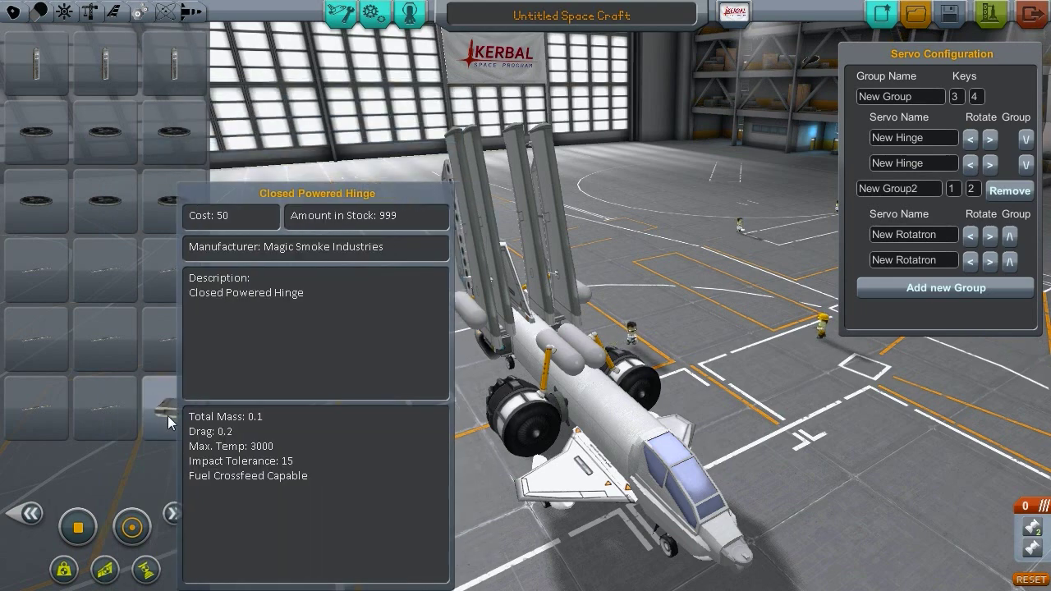
click(176, 514)
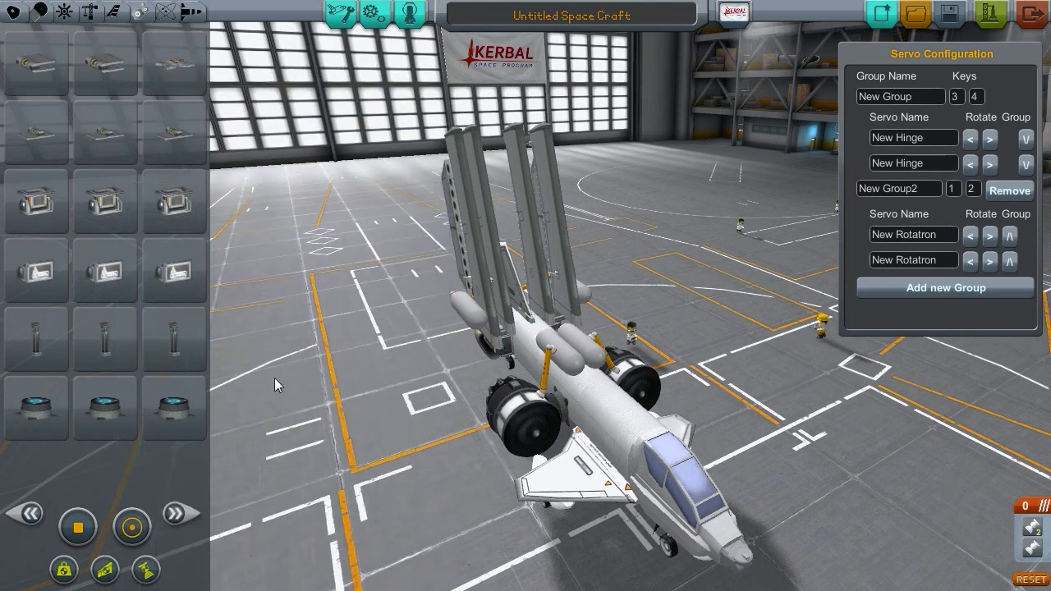
drag(456, 377, 710, 295)
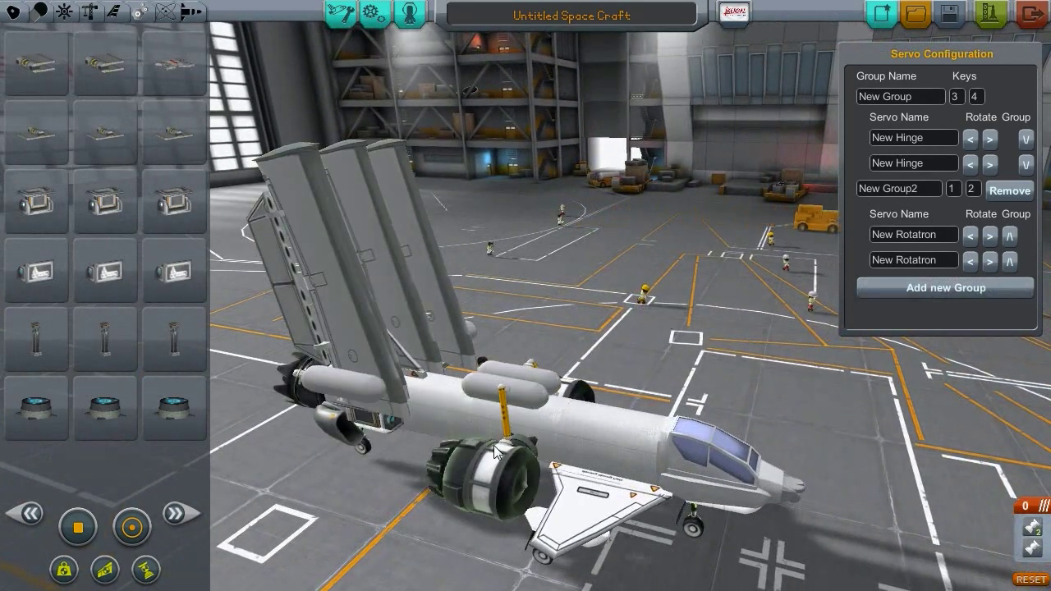
mouse_move(18, 410)
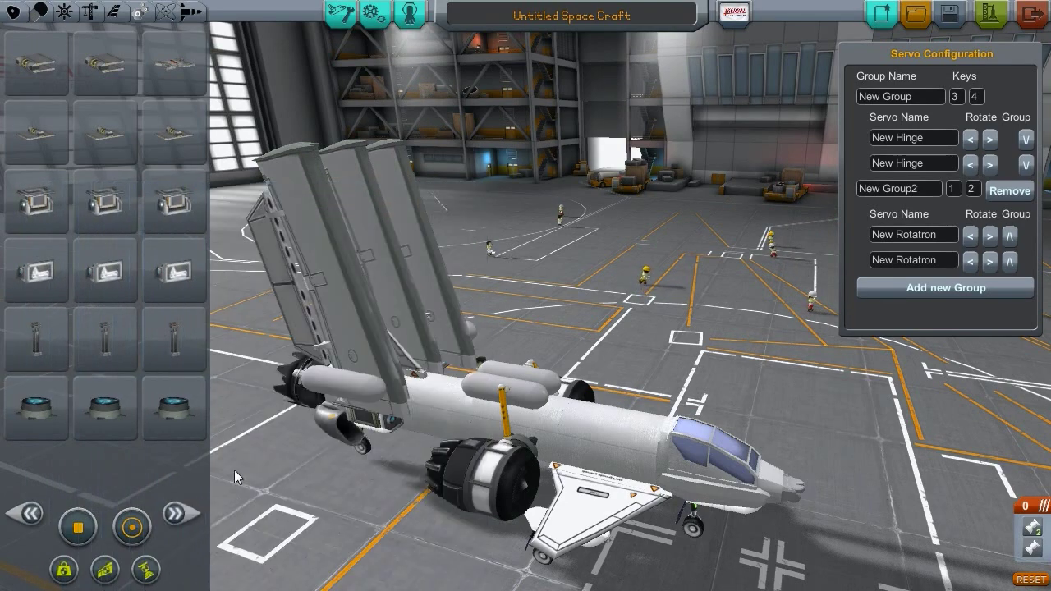
click(174, 513)
- Trial-fit a Rotatron on the plane's nose, then delete it from the craft
click(37, 62)
click(642, 433)
click(642, 427)
click(148, 196)
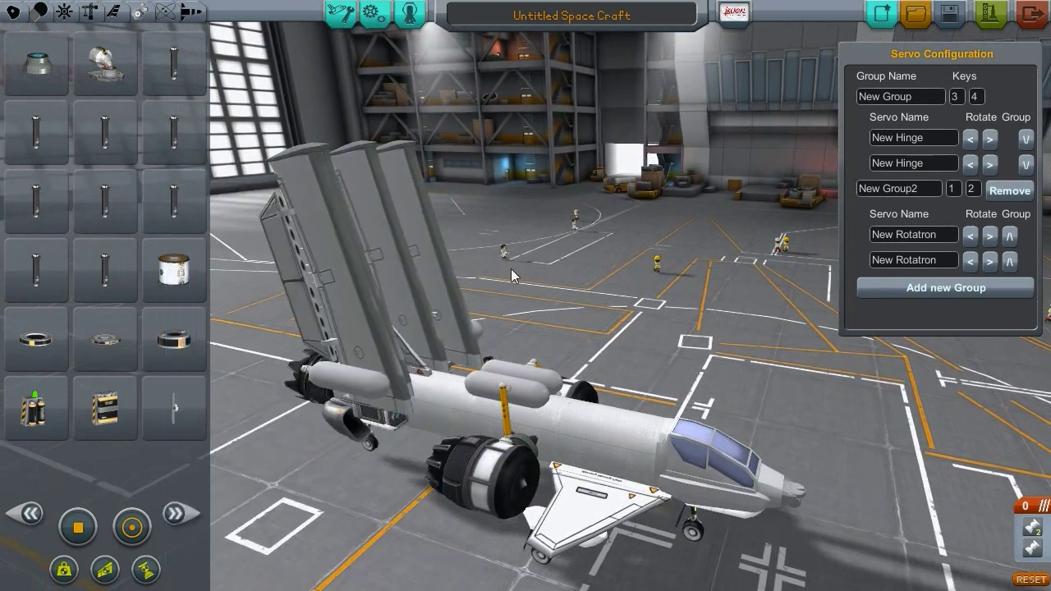
- Attach a Telescopic Piston to the plane, then page back and forward through the parts
mouse_move(179, 70)
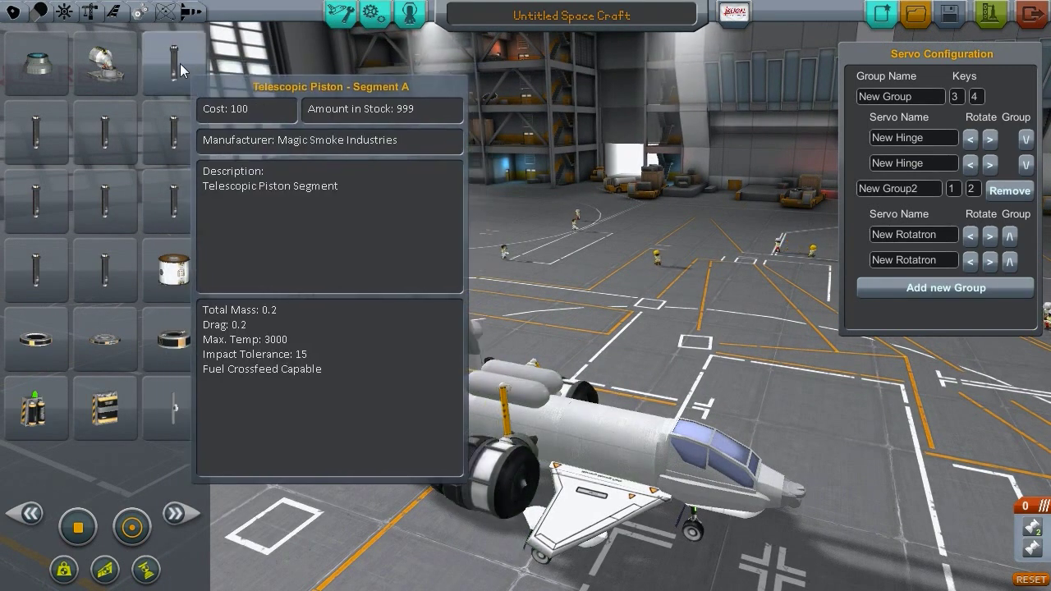
click(174, 201)
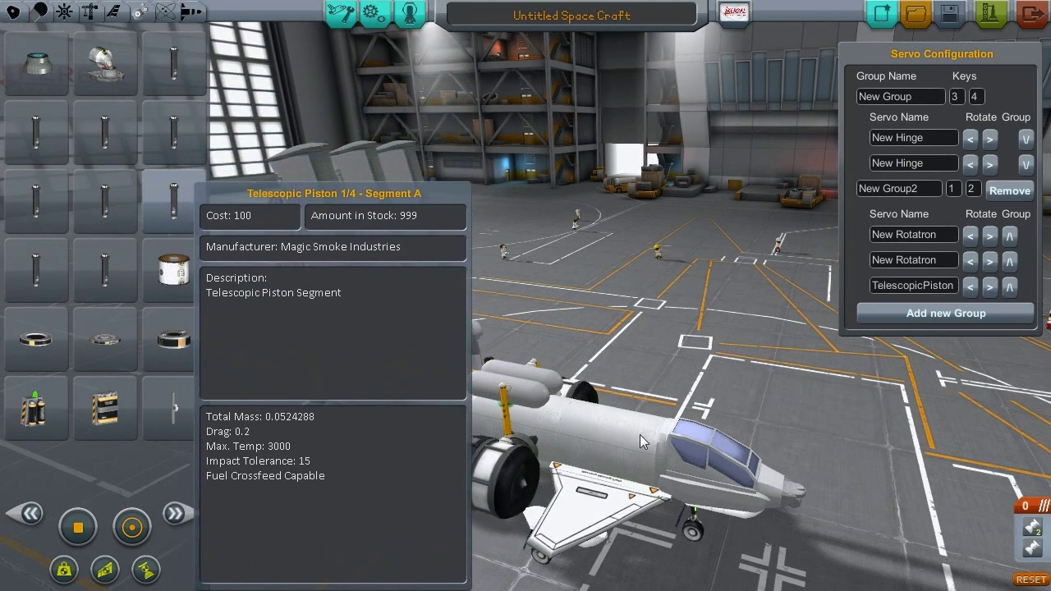
click(610, 414)
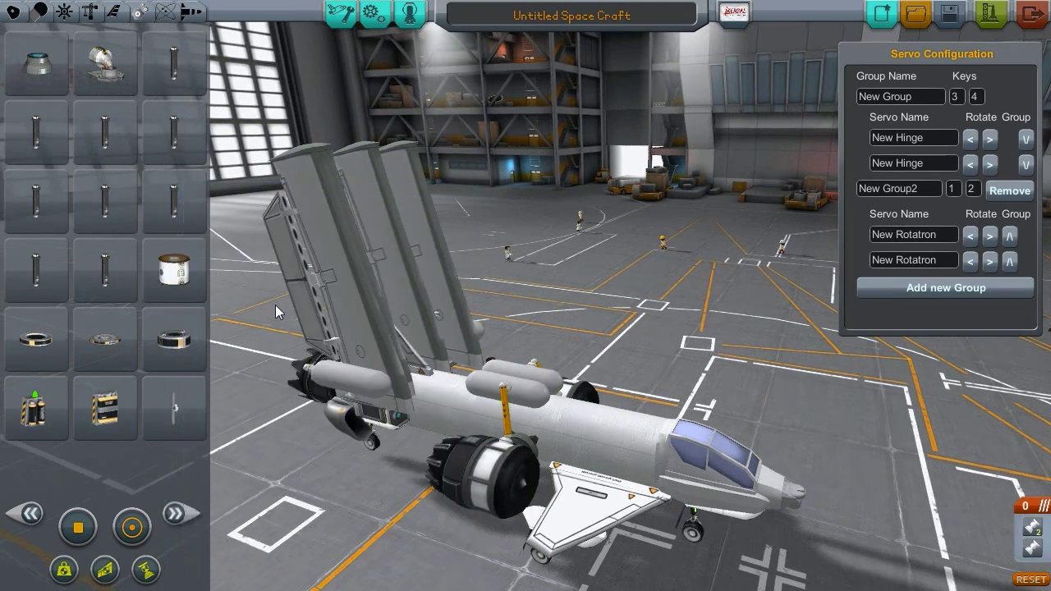
click(29, 517)
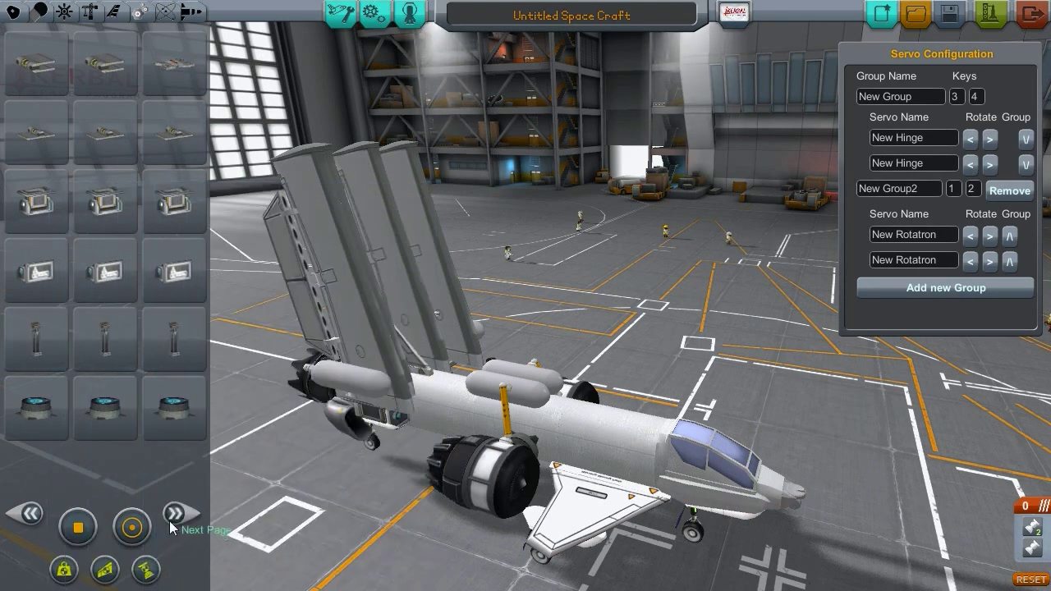
click(174, 515)
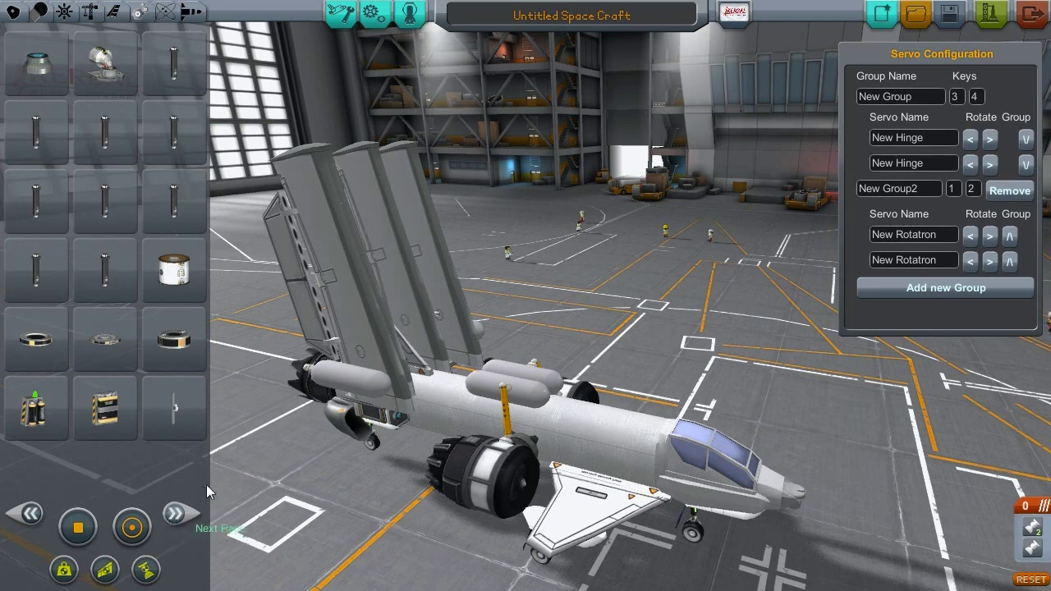
- Switch to the Utility category and inspect the FS3I Info popup part
mouse_move(121, 59)
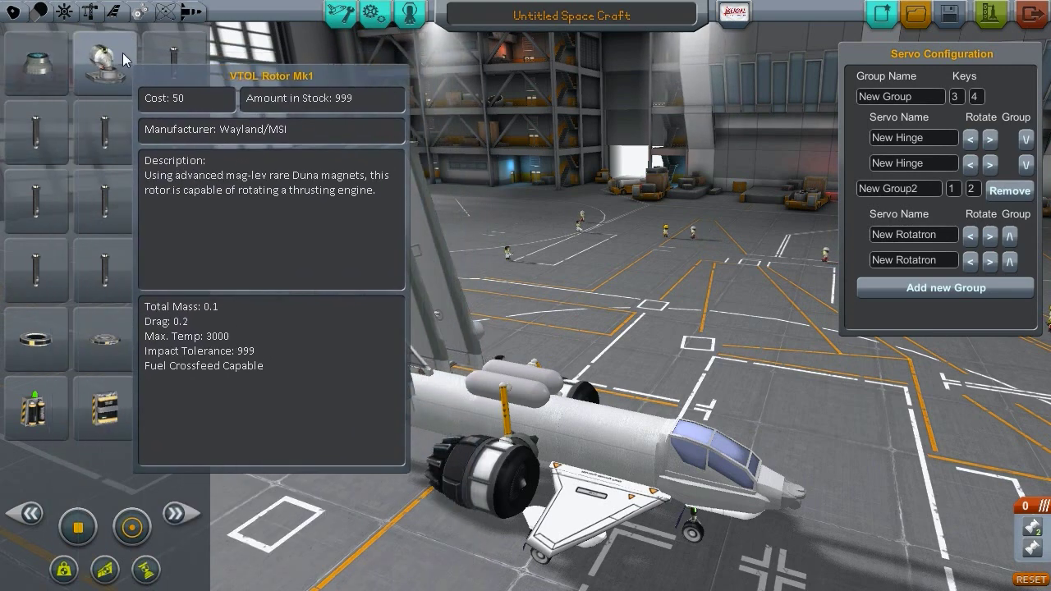
click(140, 12)
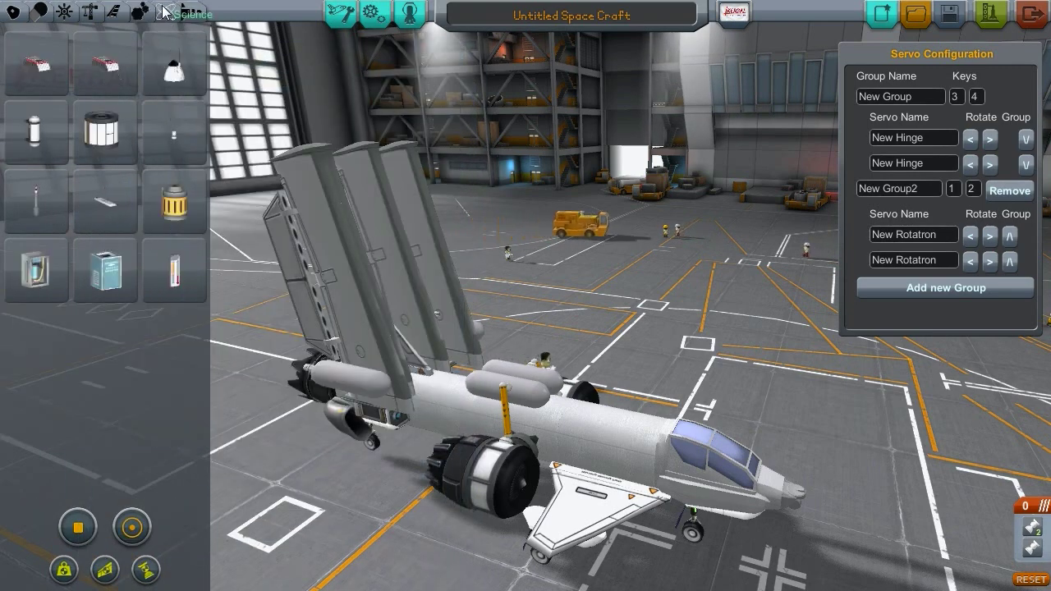
mouse_move(100, 80)
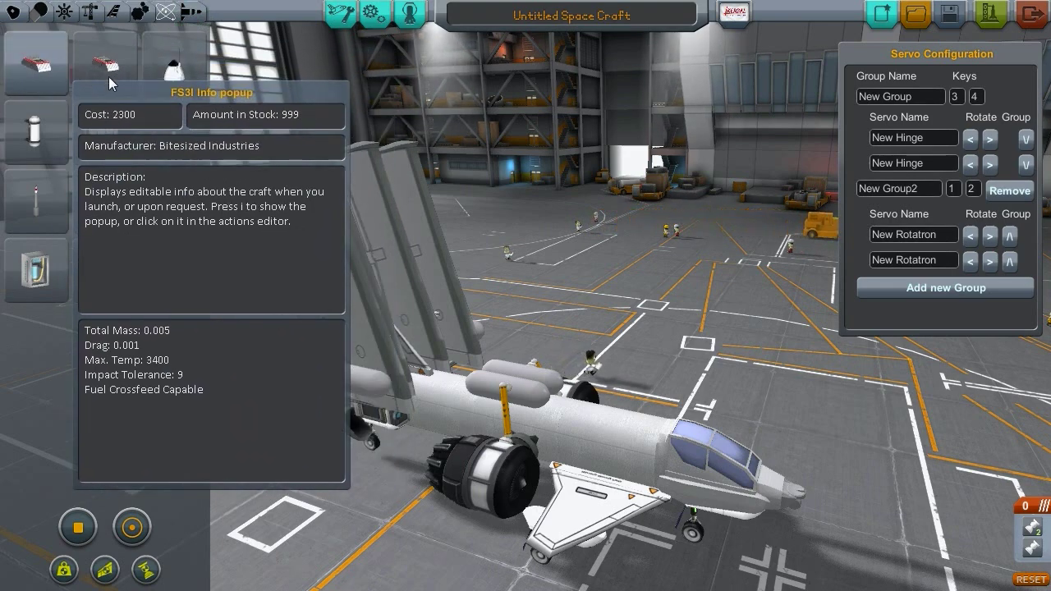
mouse_move(65, 78)
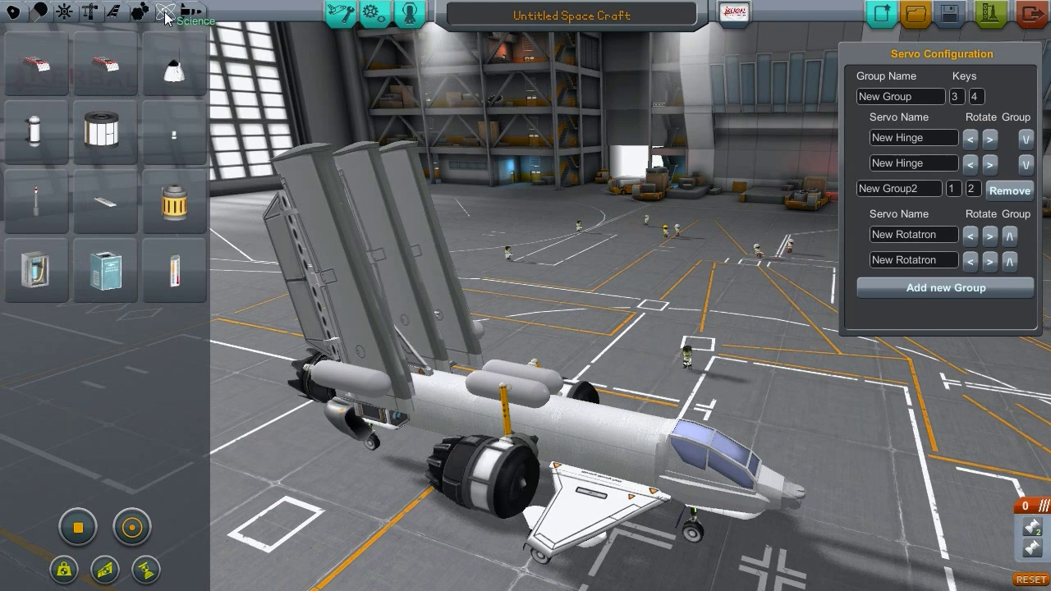
- Launch the plane onto the runway and orbit the camera to its side, rear and left
click(991, 15)
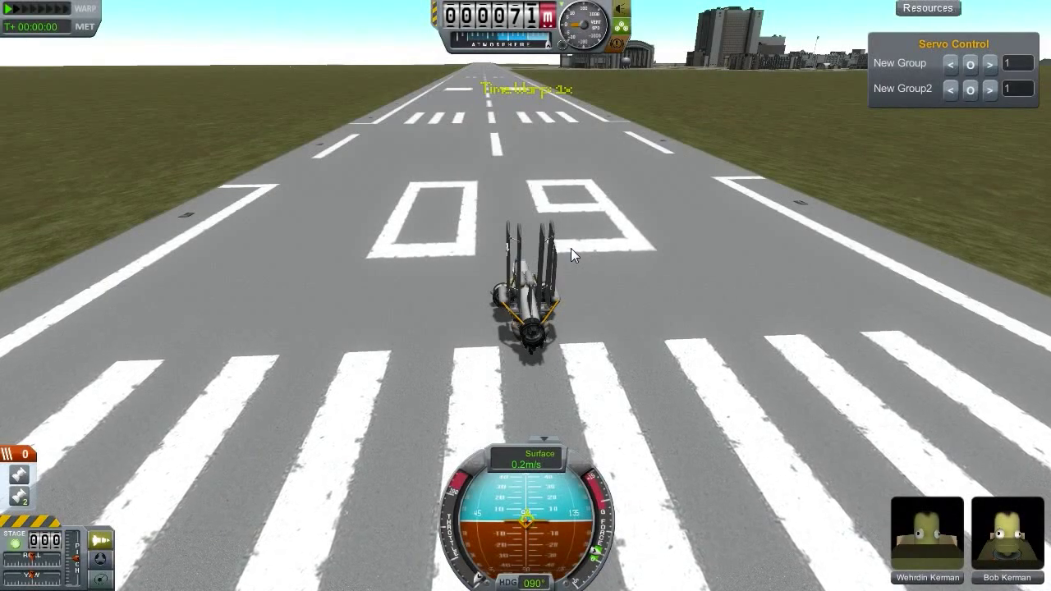
key(Left)
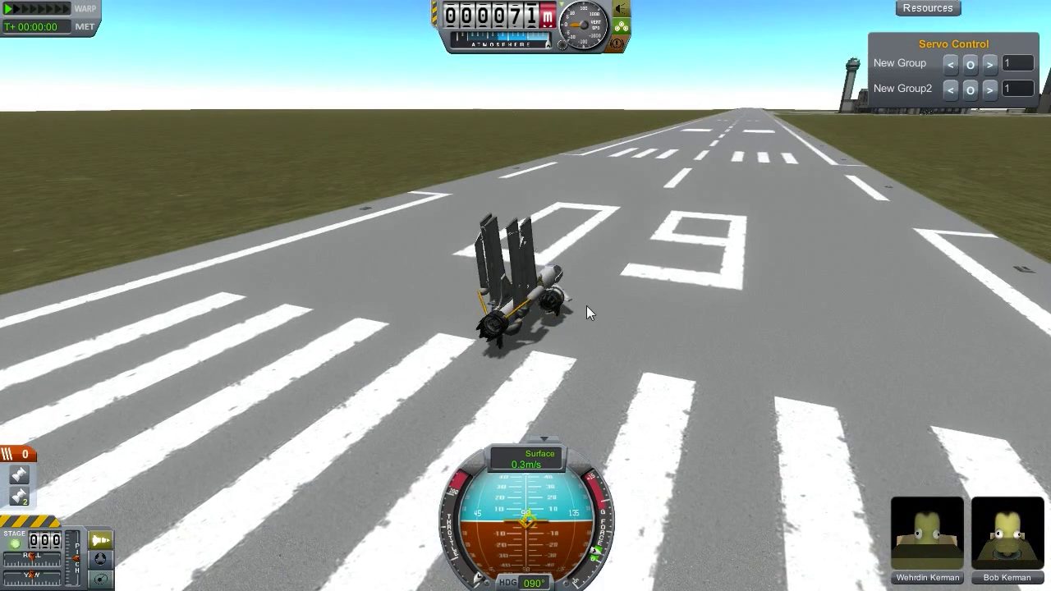
scroll(587, 345, up, 3)
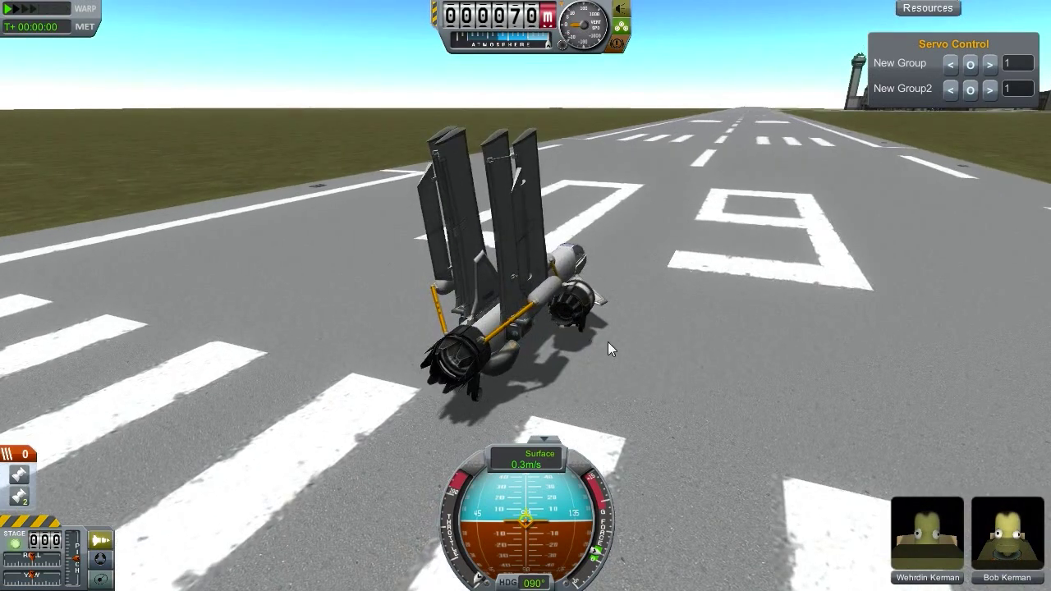
drag(284, 317, 156, 150)
drag(573, 211, 485, 220)
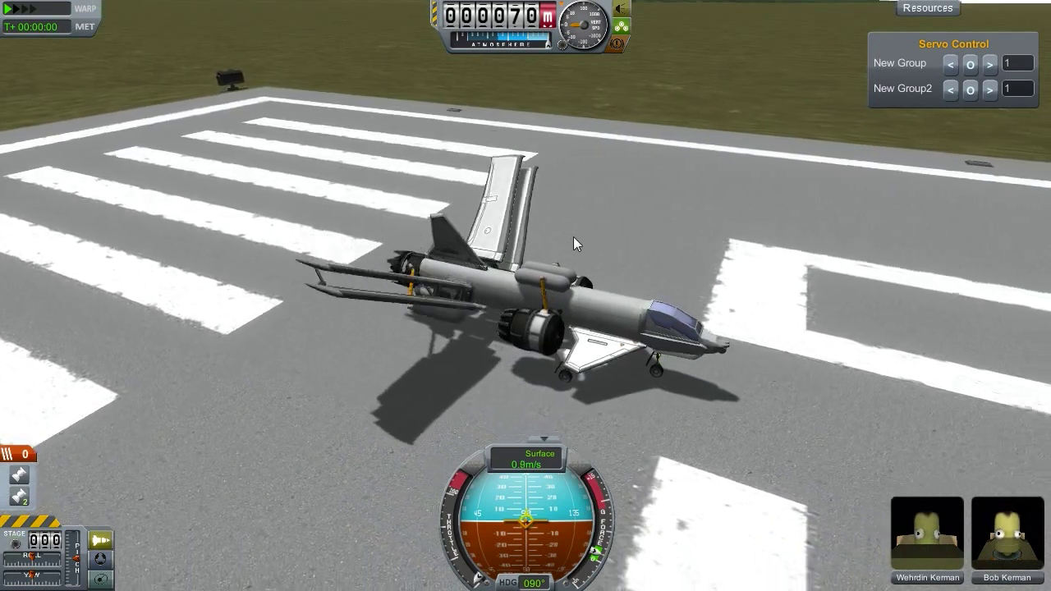
drag(438, 251, 828, 158)
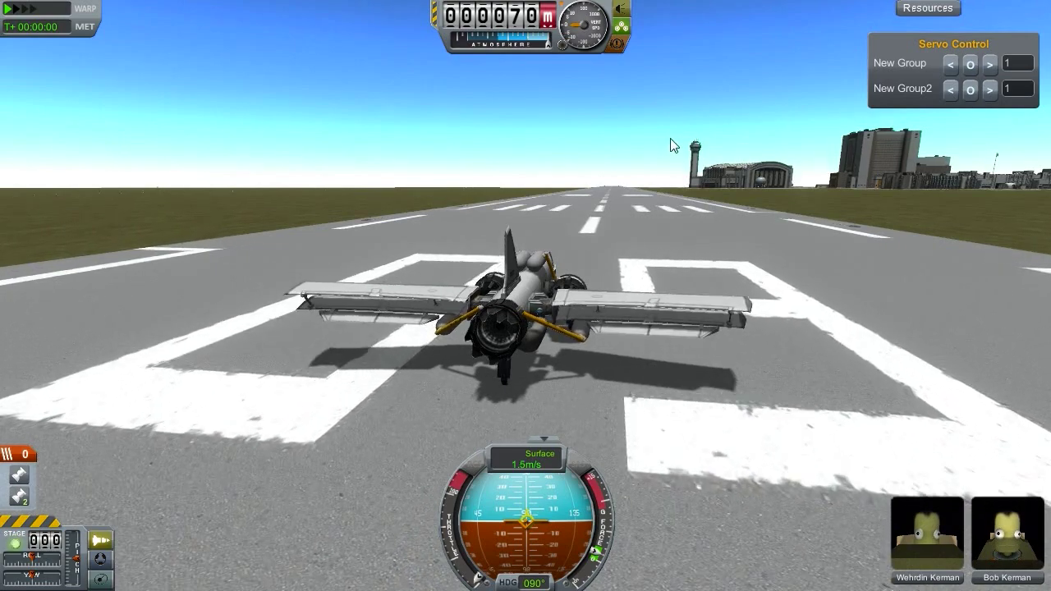
drag(638, 182, 270, 211)
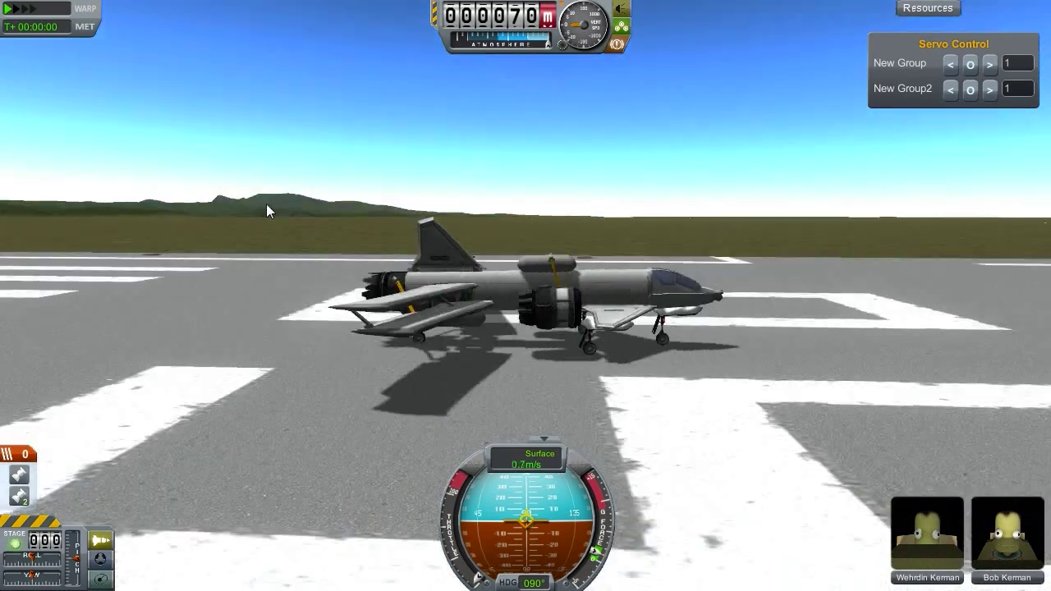